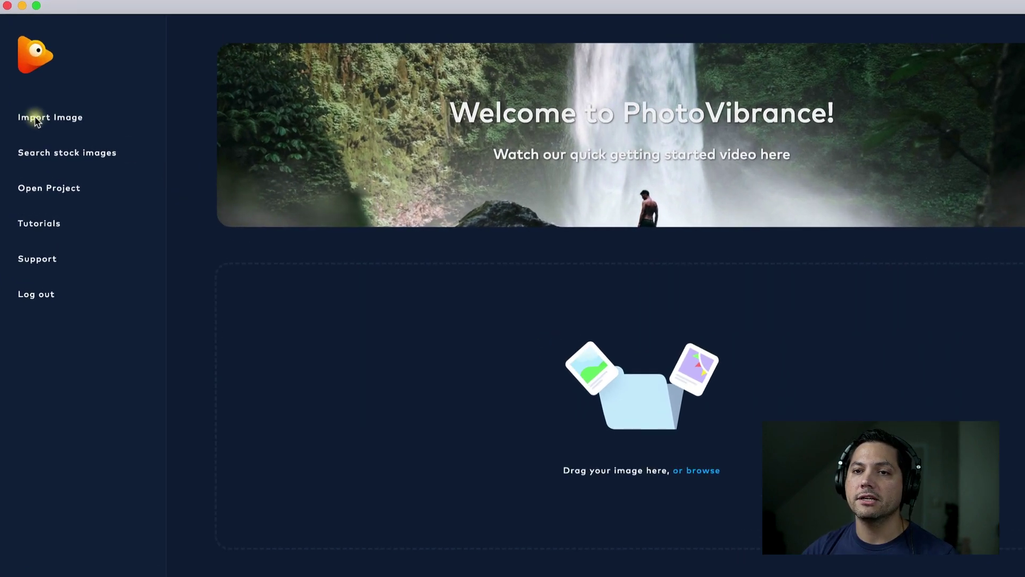
Import the BG podium background image from the computer
left_click(122, 138)
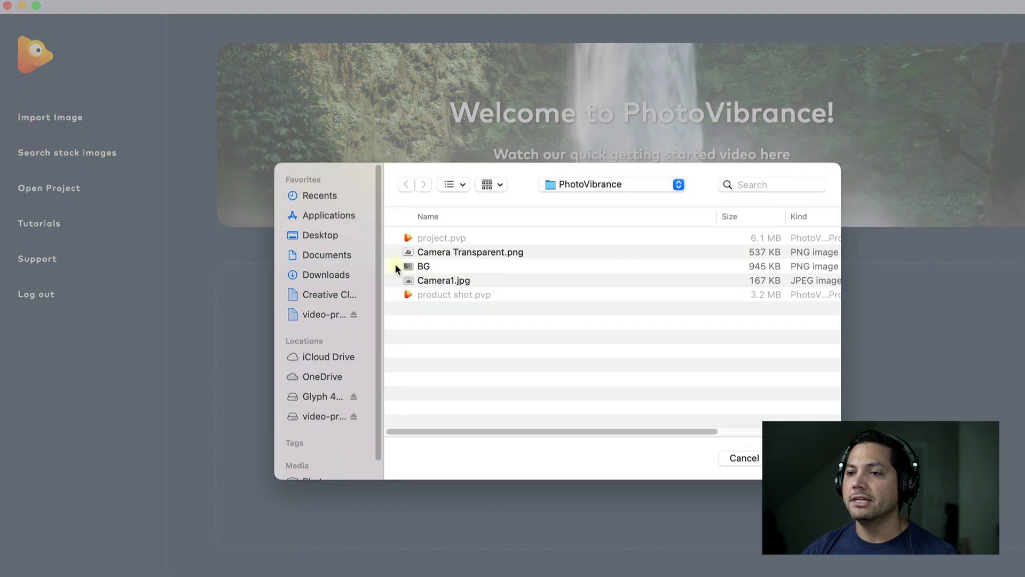
double_click(418, 264)
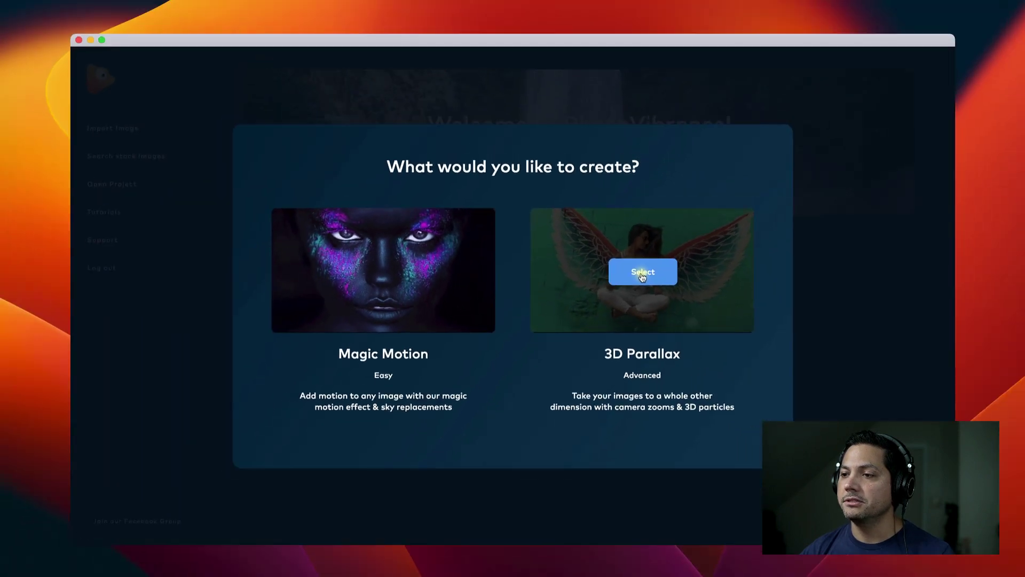
Create a square 3D Parallax project cropped over the podium, skipping cutout and background fill
left_click(719, 222)
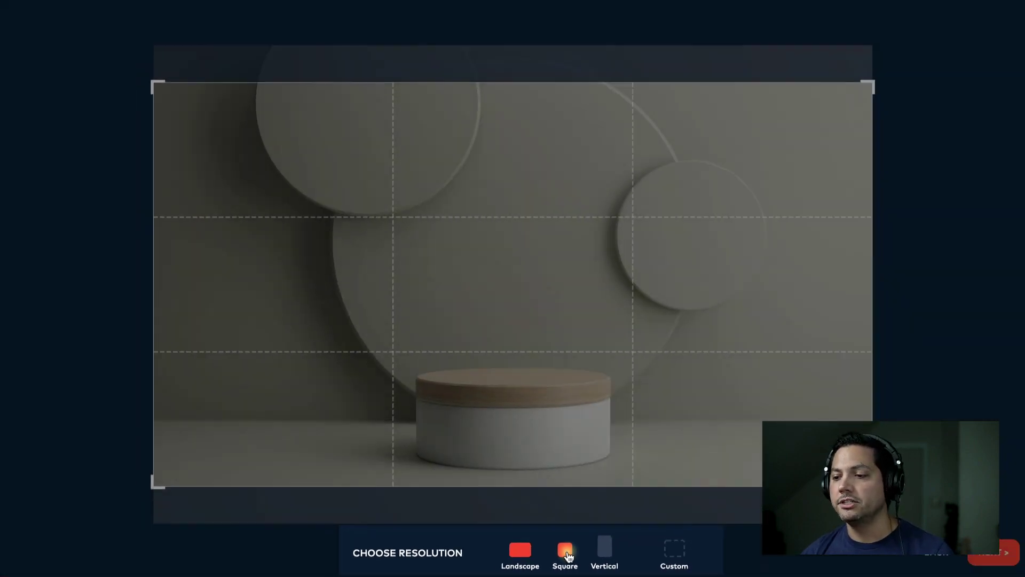
left_click(514, 533)
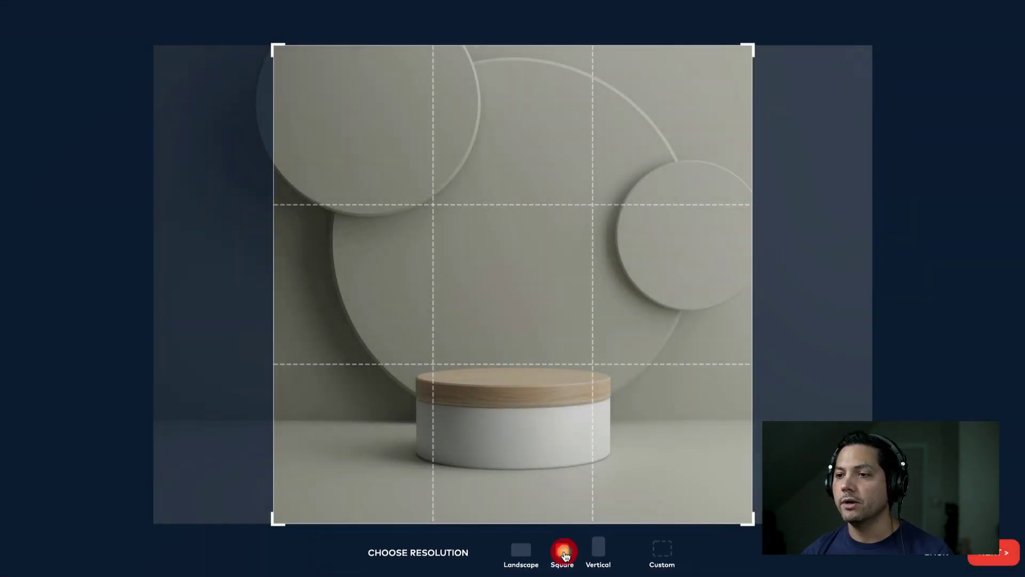
mouse_move(454, 269)
left_mouse_down()
mouse_move(476, 267)
mouse_move(456, 268)
mouse_move(485, 284)
left_mouse_up()
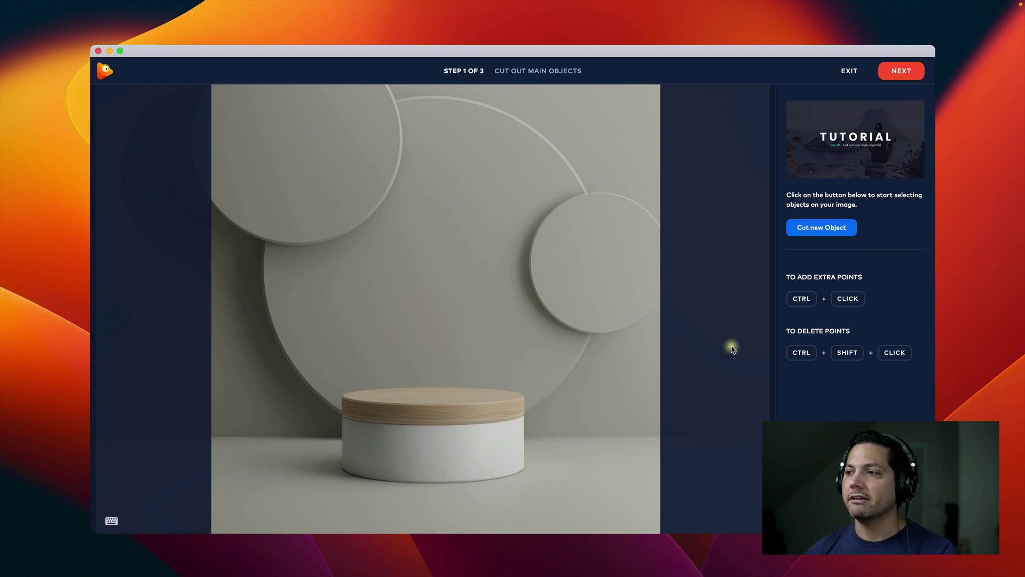
left_click(884, 74)
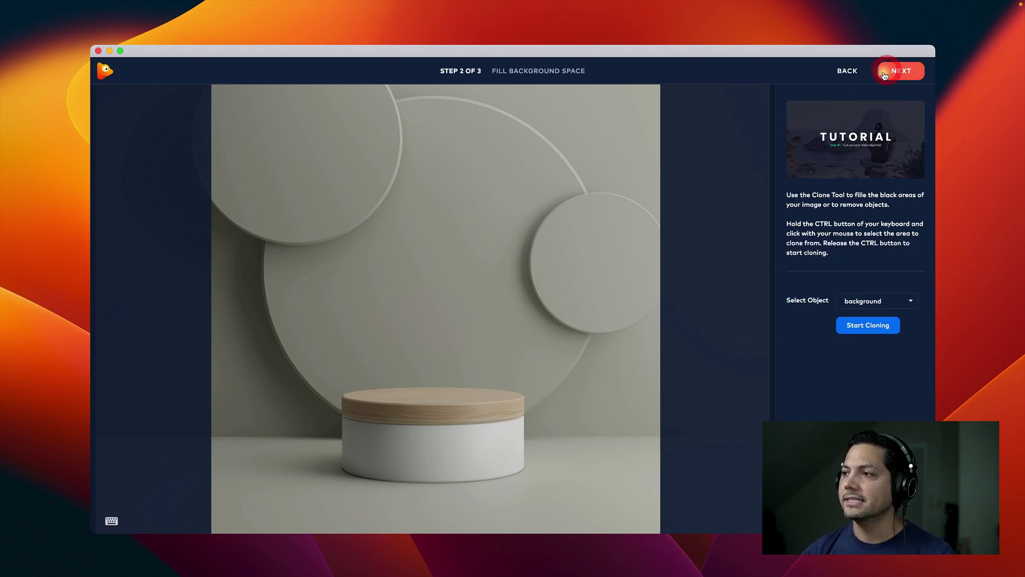
left_click(900, 71)
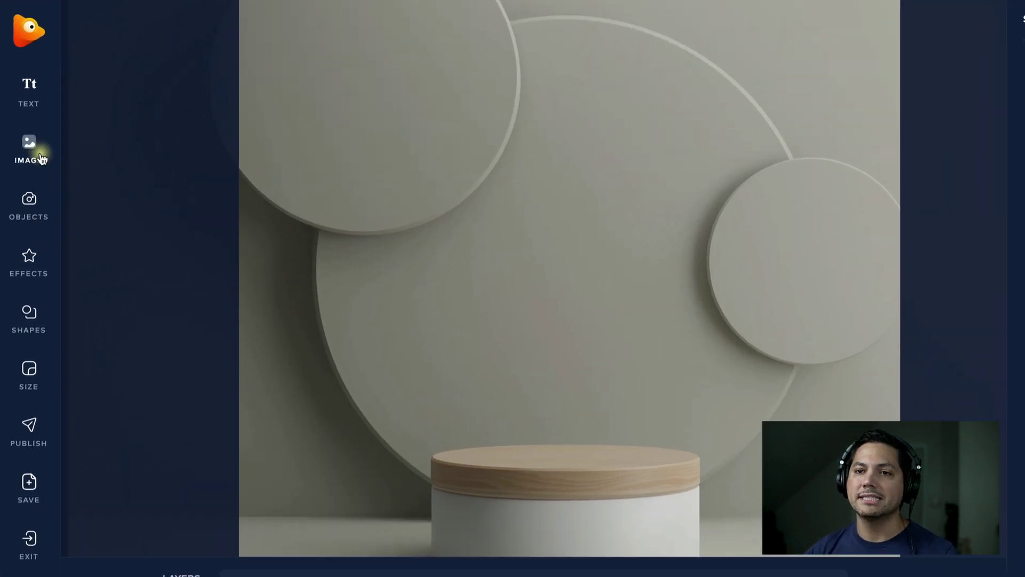
Add Camera Transparent.png, then resize and position the Polaroid camera on top of the podium
left_click(58, 140)
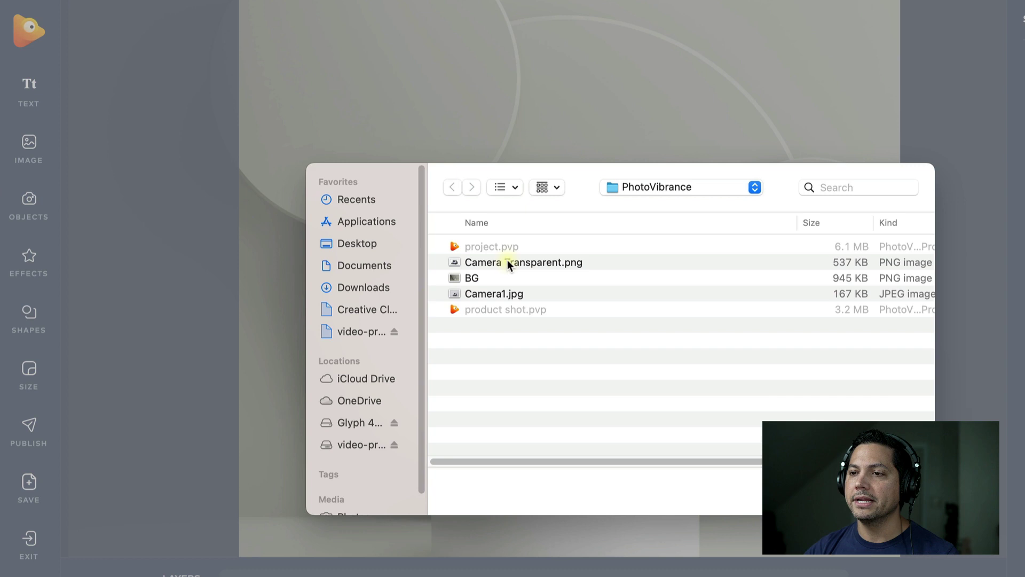
double_click(509, 263)
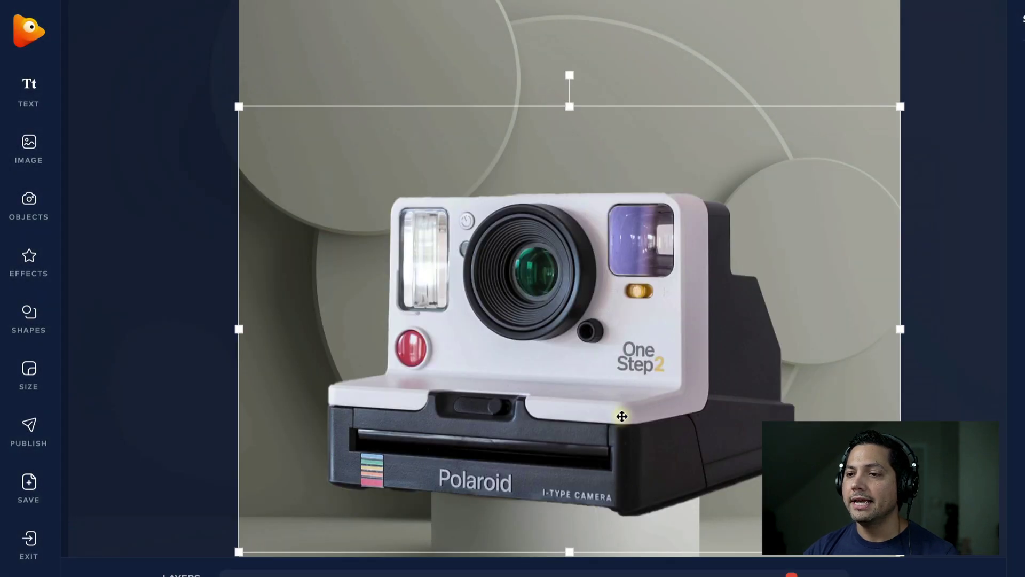
left_click_drag(619, 417, 635, 386)
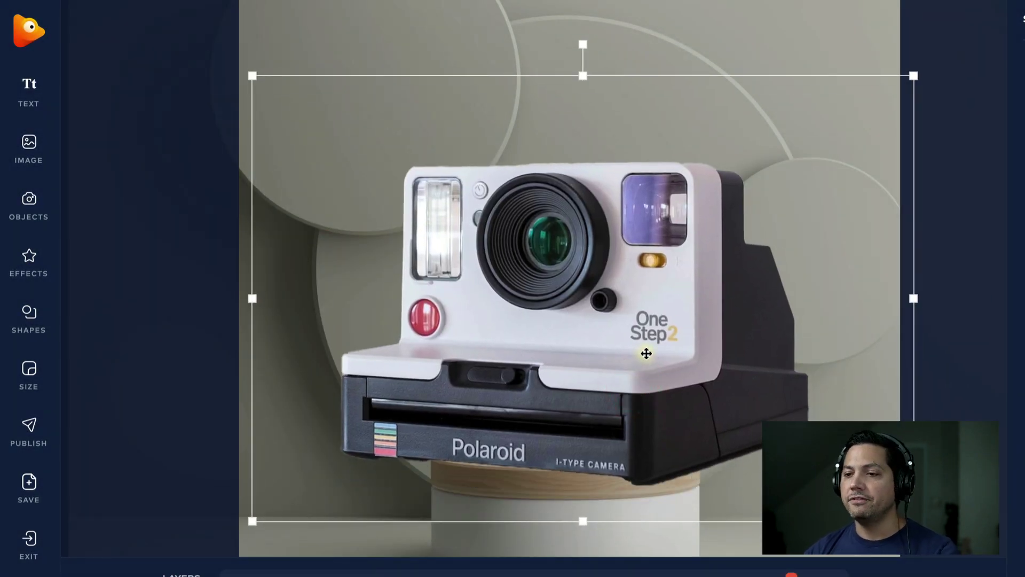
left_click_drag(916, 75, 593, 243)
left_click_drag(505, 351, 637, 338)
left_click(763, 251)
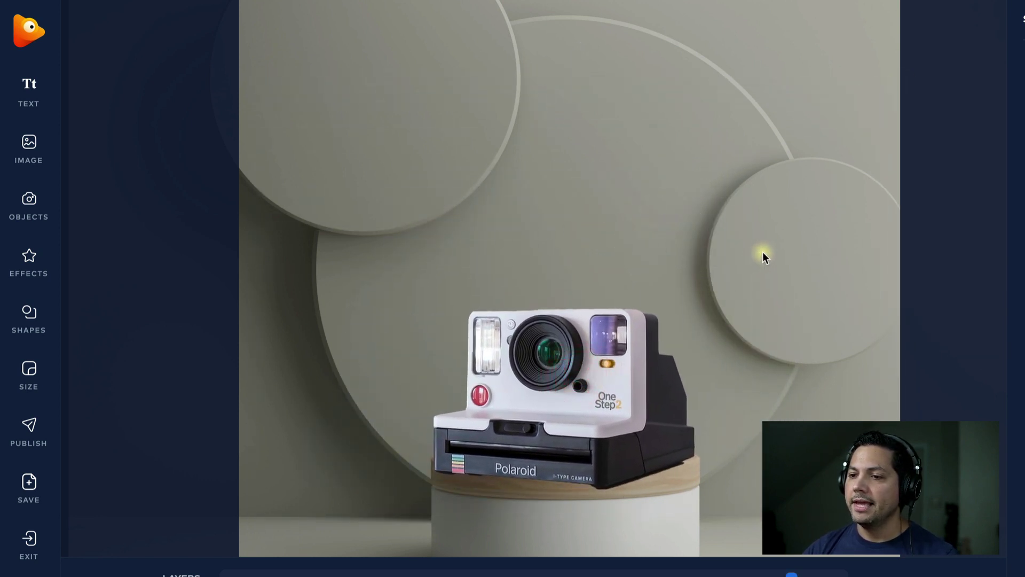
left_click(657, 314)
left_click_drag(756, 259, 772, 247)
left_click(689, 341)
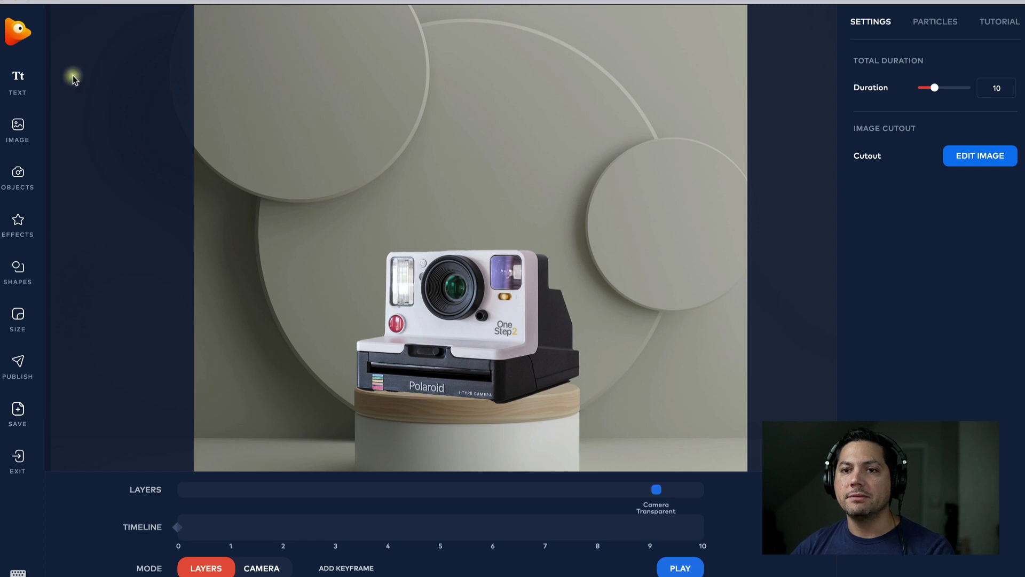
Add a text layer above the camera and colour it white (#FFFFFF)
left_click(18, 85)
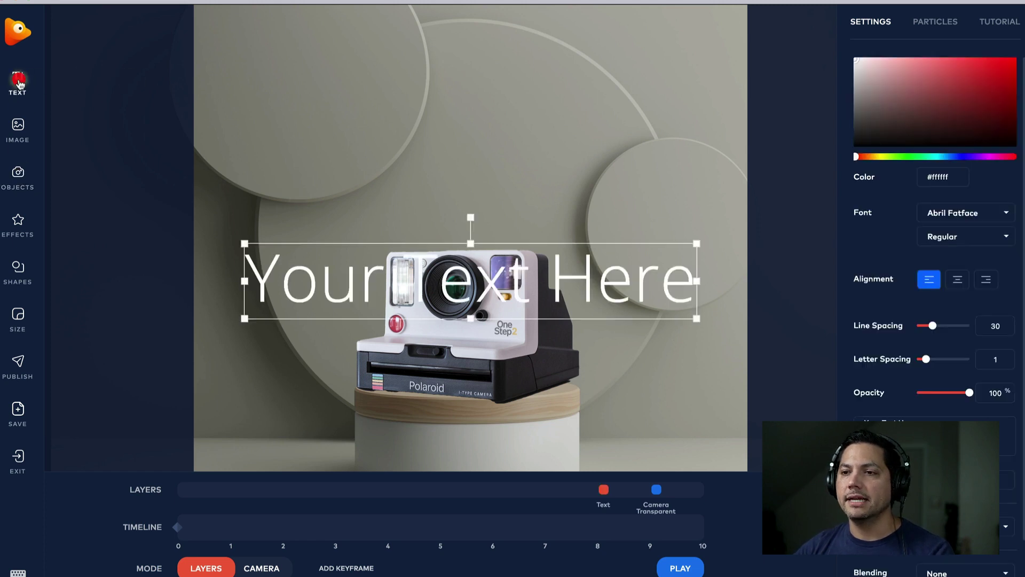
left_click_drag(312, 254, 314, 161)
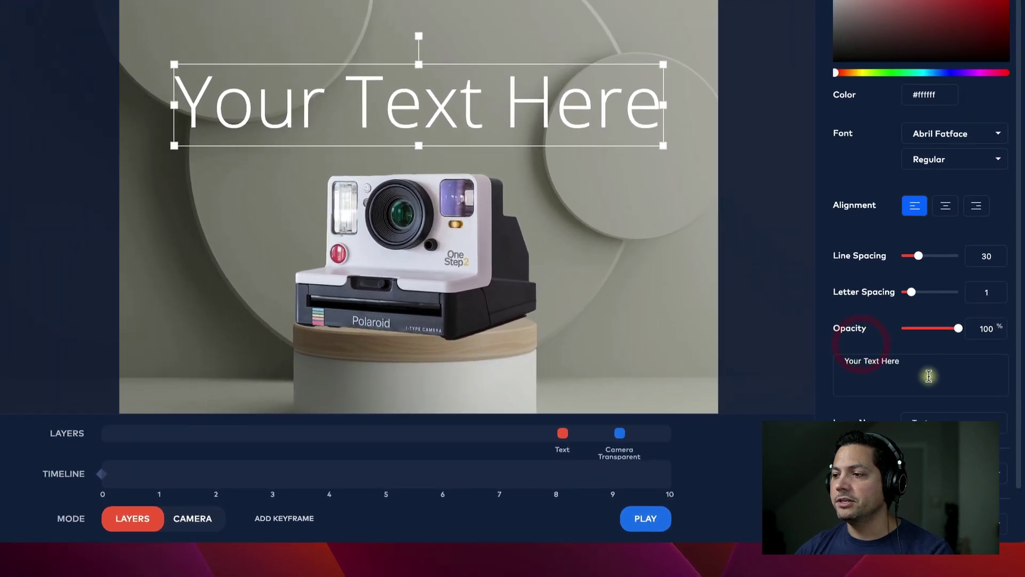
triple_click(917, 365)
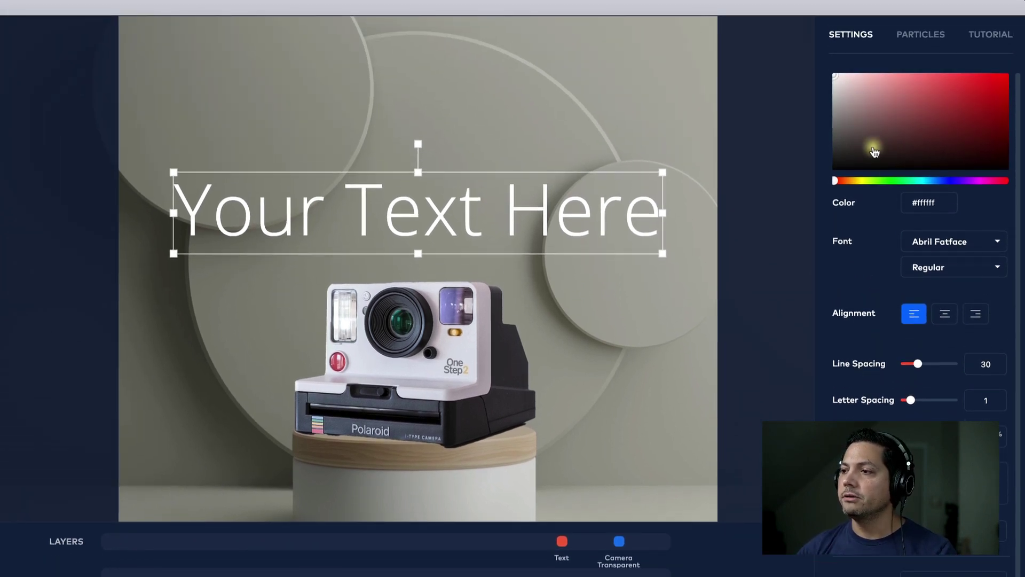
left_click_drag(890, 26, 951, 14)
left_click_drag(950, 122, 757, 56)
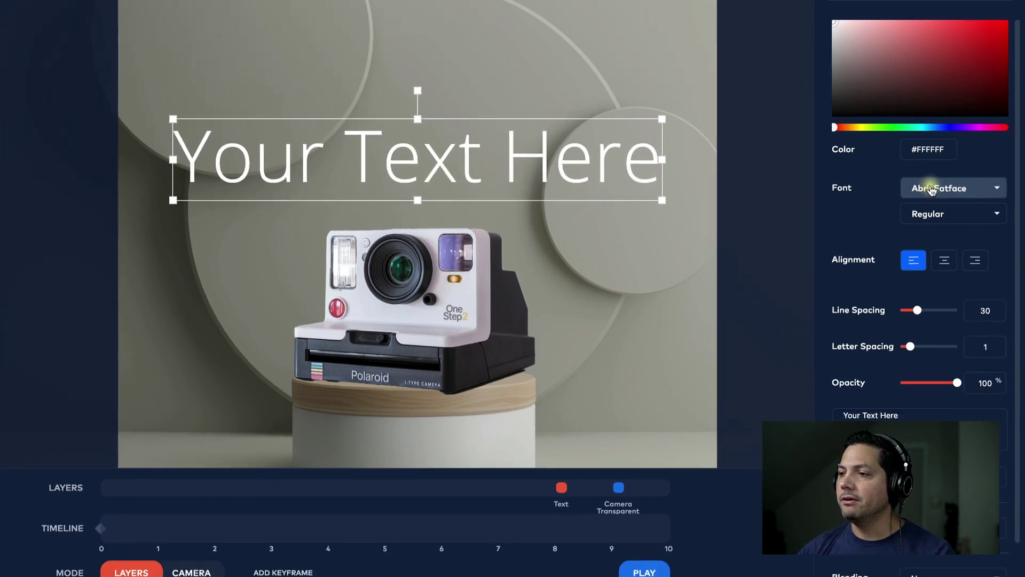
Switch the headline's font to Montserrat
left_click(932, 242)
scroll(952, 309, "down", 5)
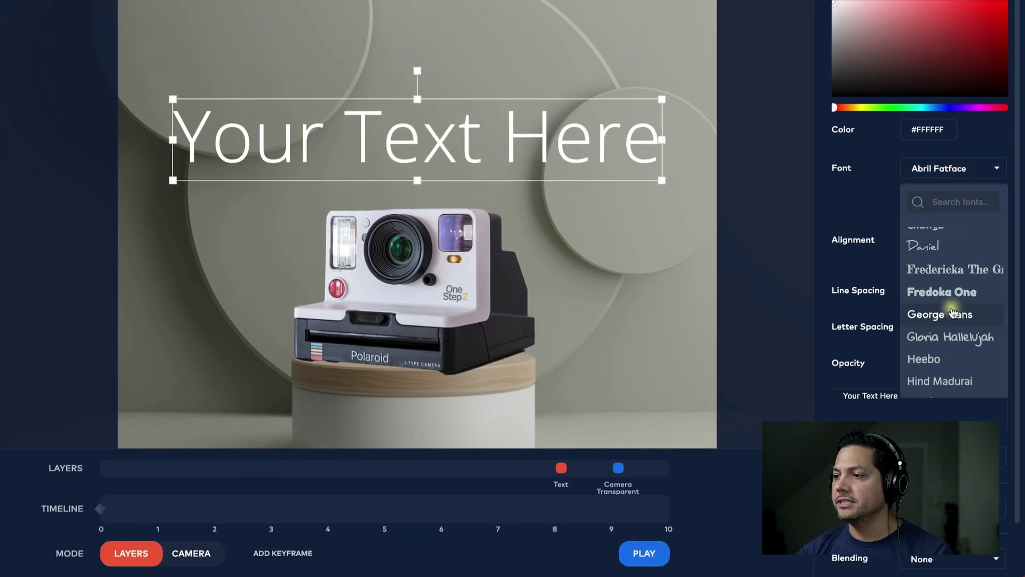
scroll(960, 340, "down", 4)
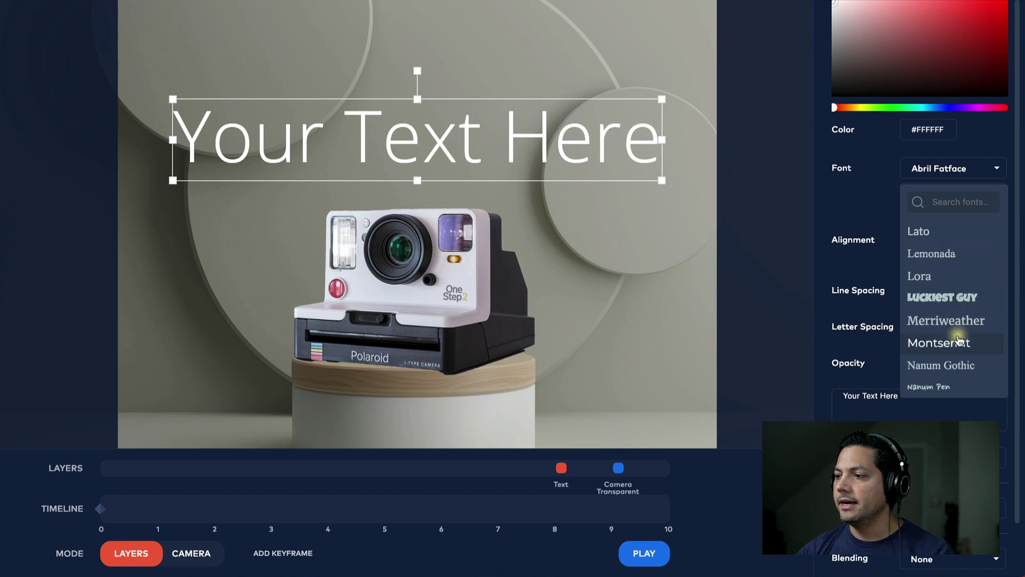
left_click(945, 341)
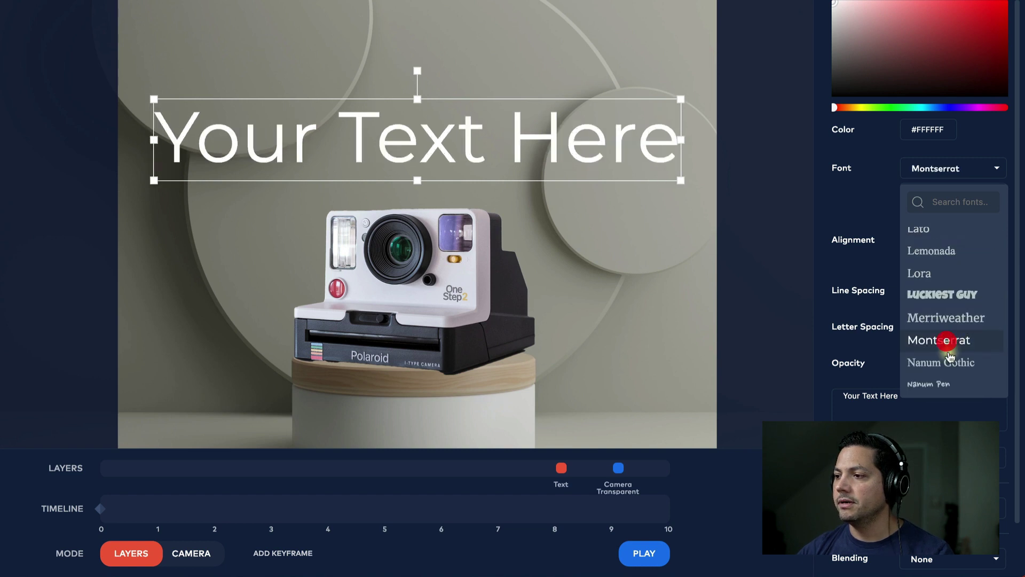
left_click(855, 213)
left_click(948, 195)
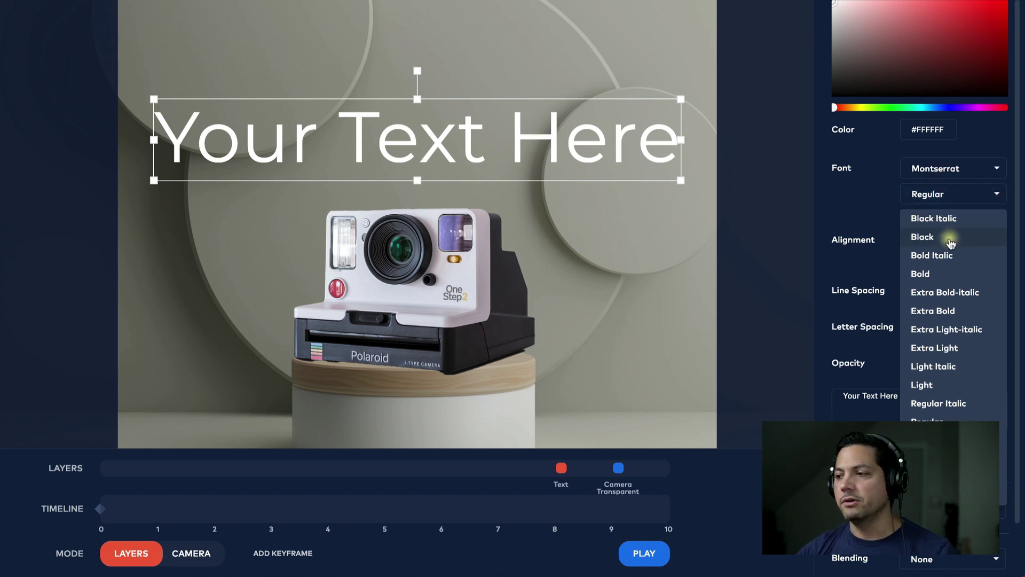
Make the headline Extra Bold, then shrink and reposition it above the camera
left_click(949, 316)
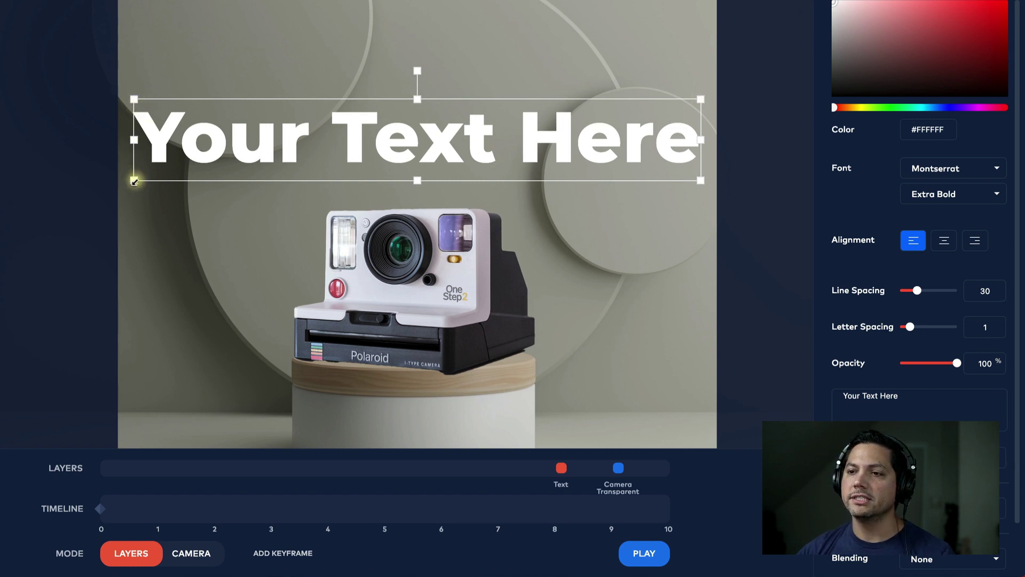
left_click_drag(134, 181, 228, 167)
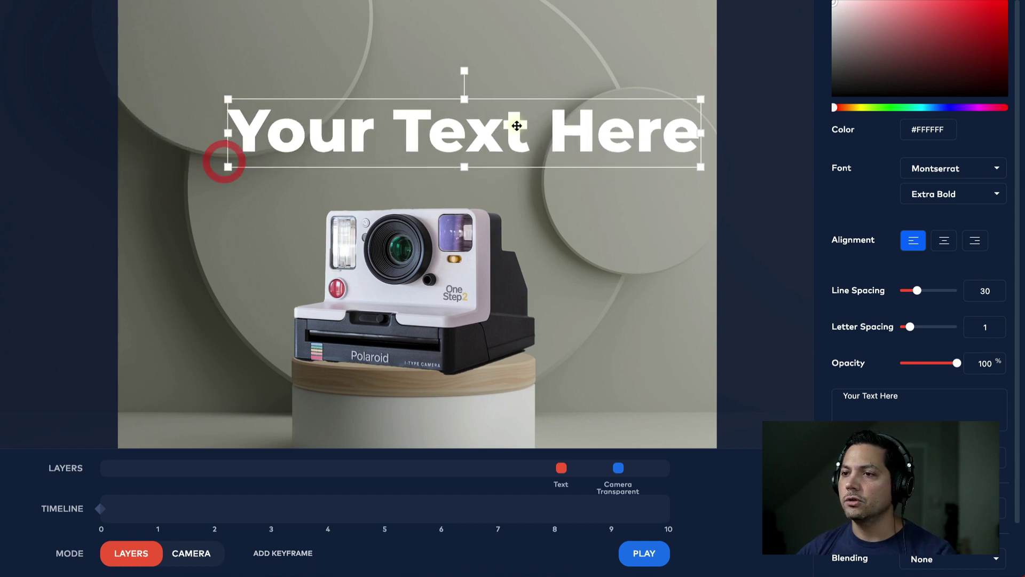
left_click_drag(517, 125, 487, 133)
left_click_drag(673, 106, 616, 124)
left_click_drag(521, 142, 535, 138)
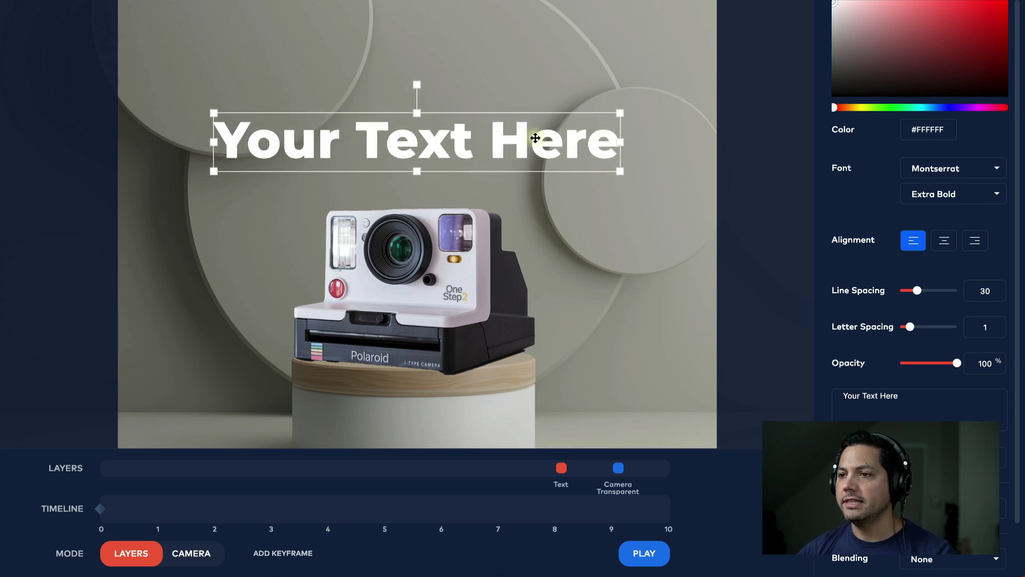
Set the headline's letter spacing to 9
left_click(618, 112)
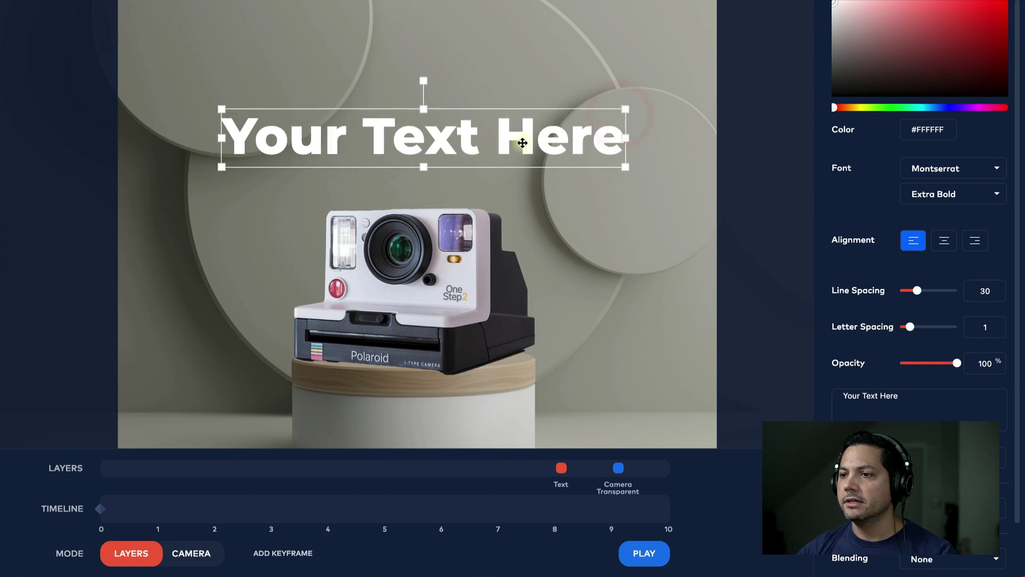
left_click(520, 142)
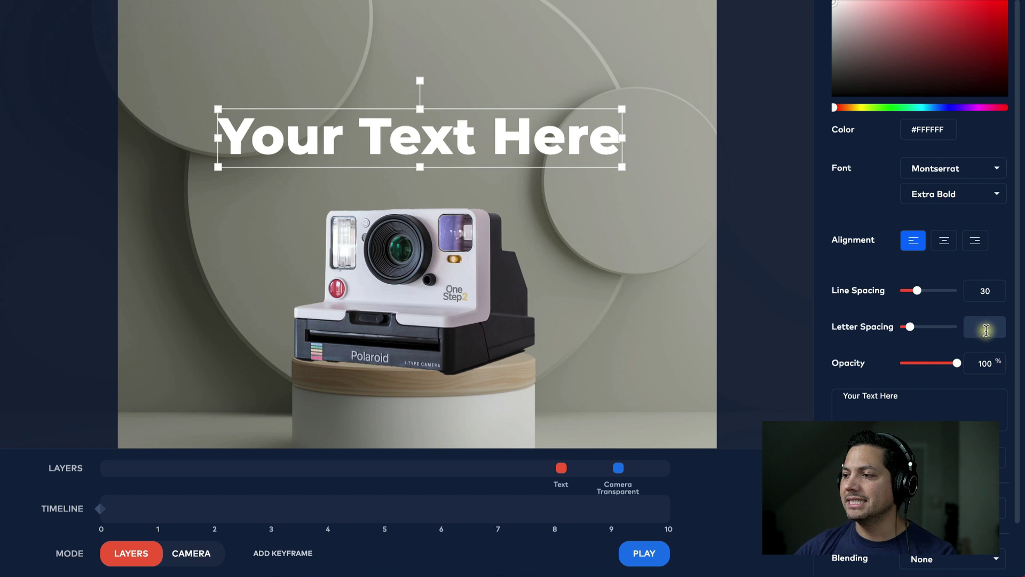
type("9")
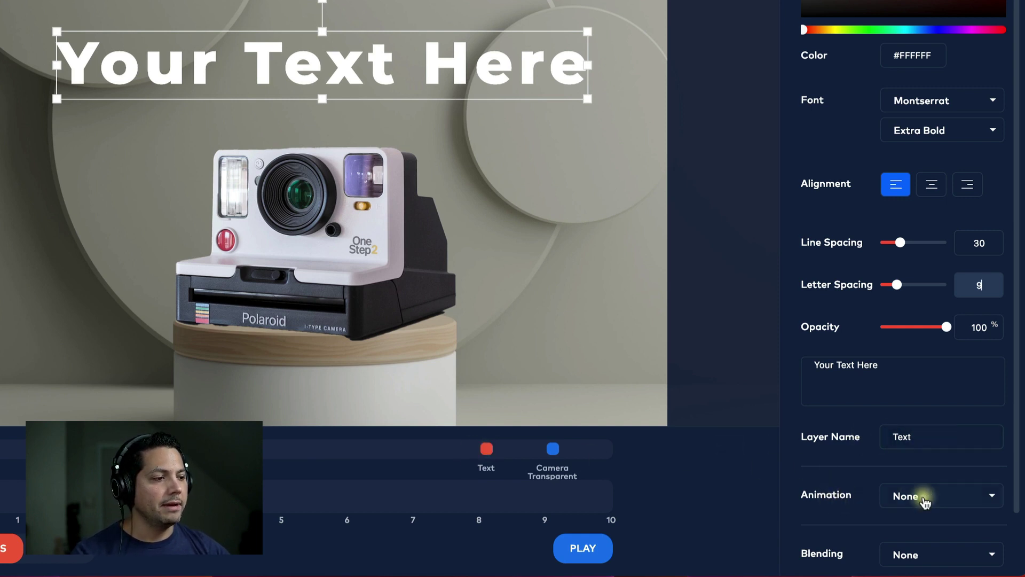
Leave the headline's Animation and Blending at None, then deselect it
left_click(926, 502)
scroll(882, 414, "down", 2)
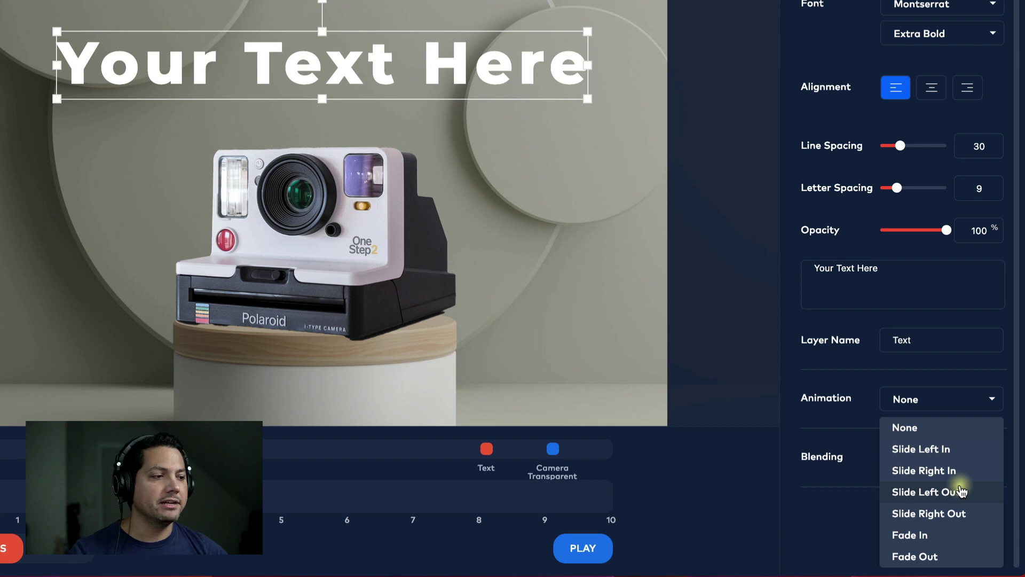
left_click(827, 420)
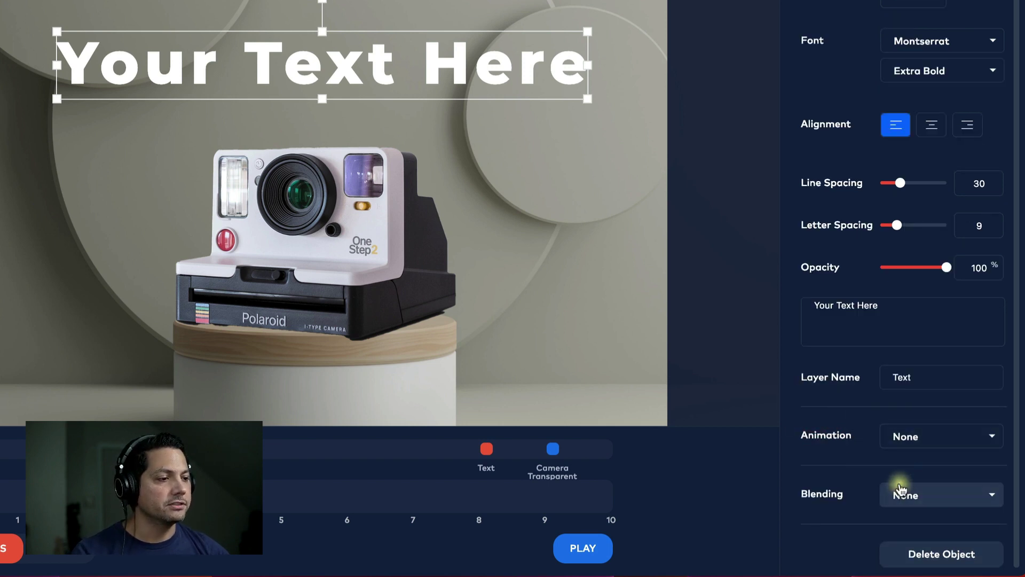
left_click(924, 496)
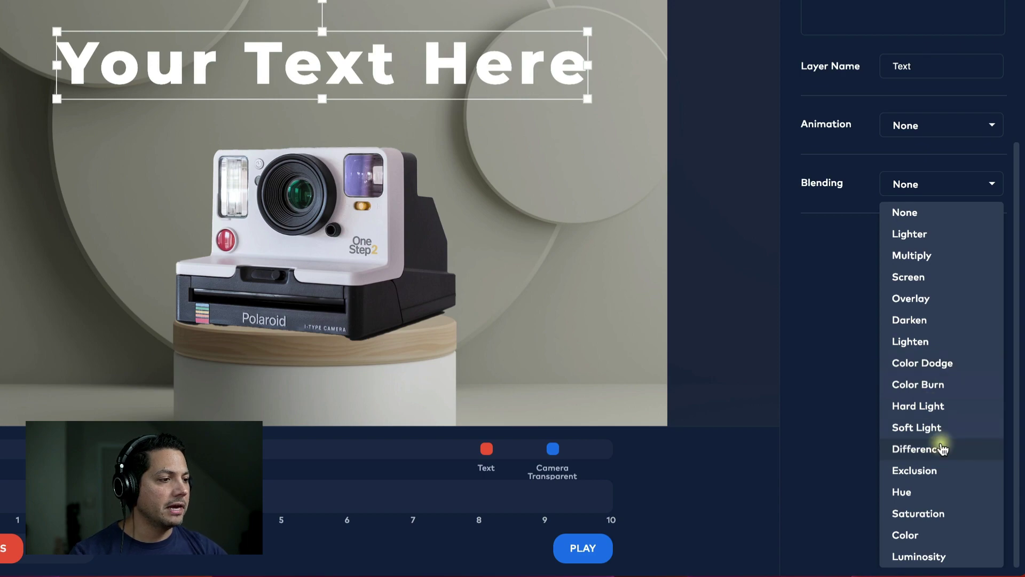
left_click(813, 337)
left_click(673, 285)
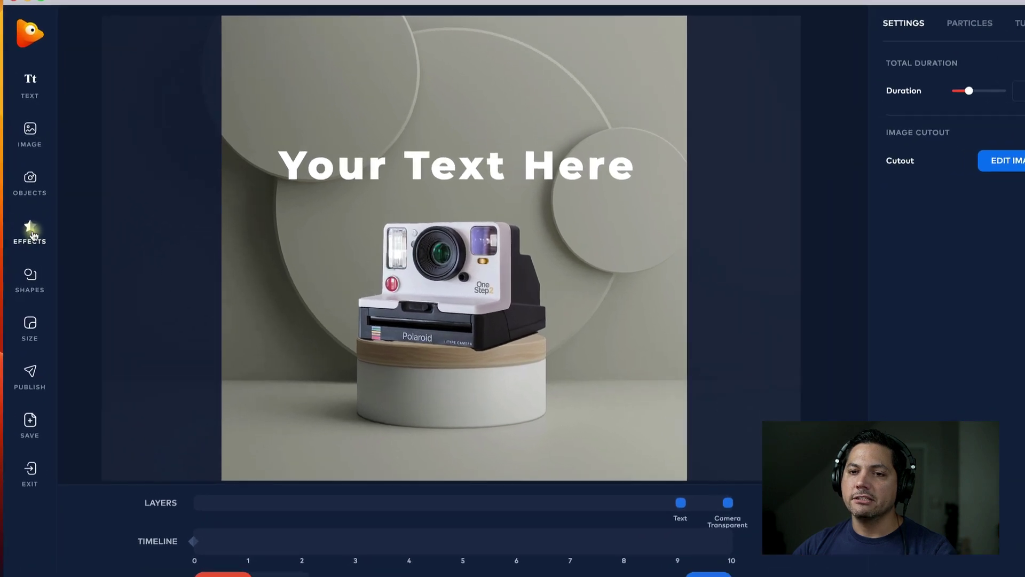
Add the second Glass shatter effect (glass-pack-fx-2) from the Effects library
left_click(111, 235)
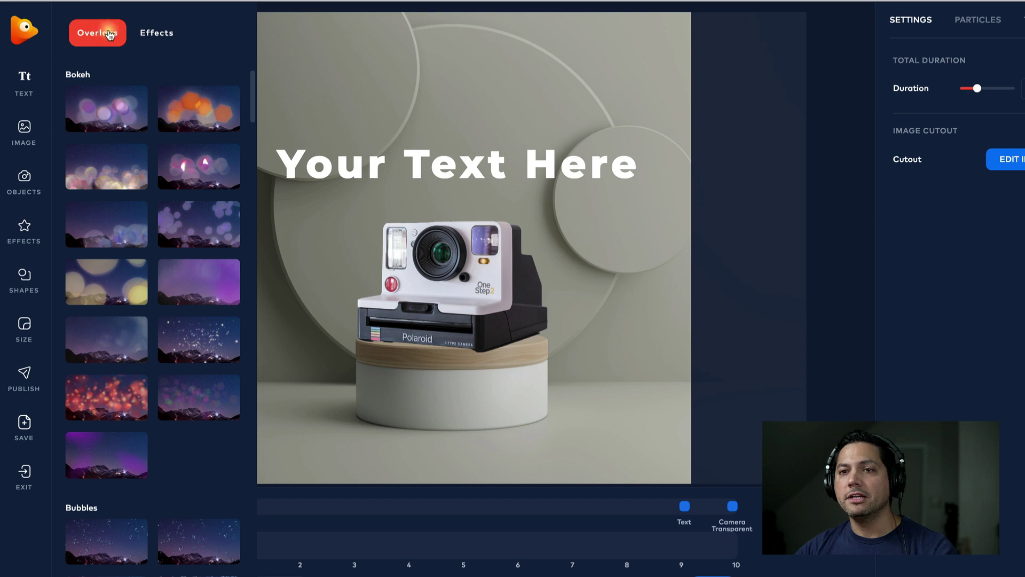
left_click(154, 35)
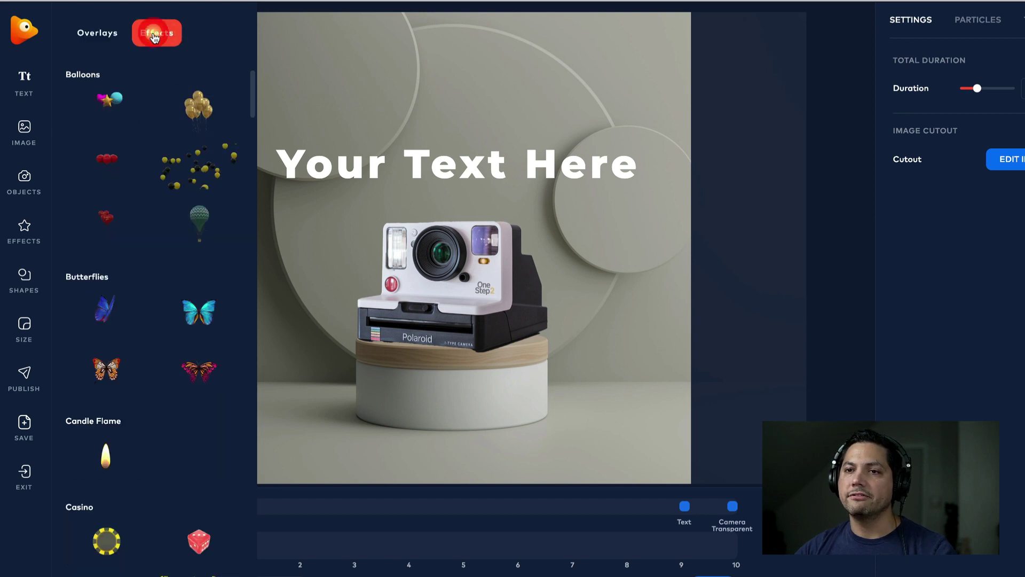
scroll(133, 301, "down", 12)
scroll(133, 302, "down", 15)
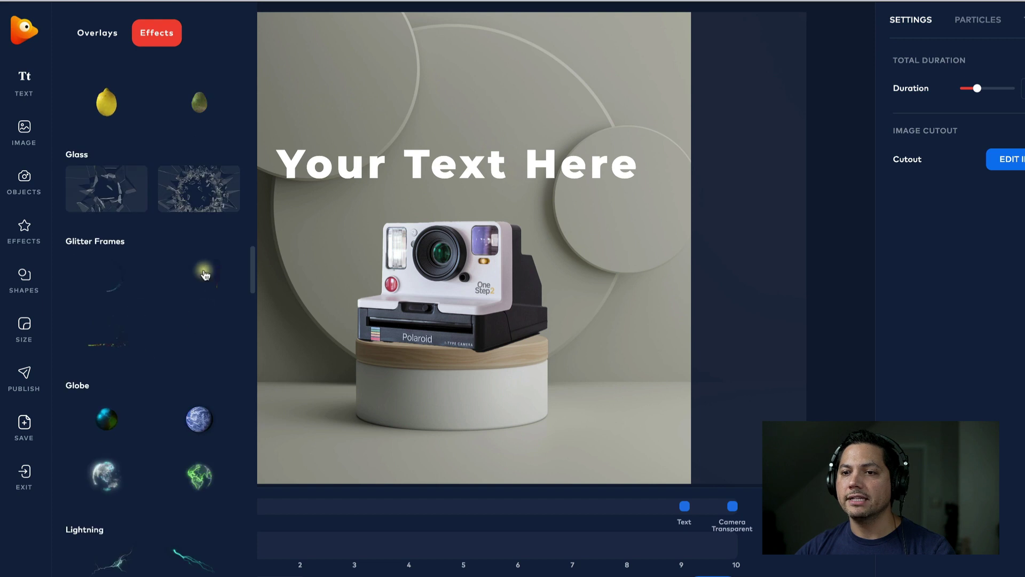
left_click(200, 189)
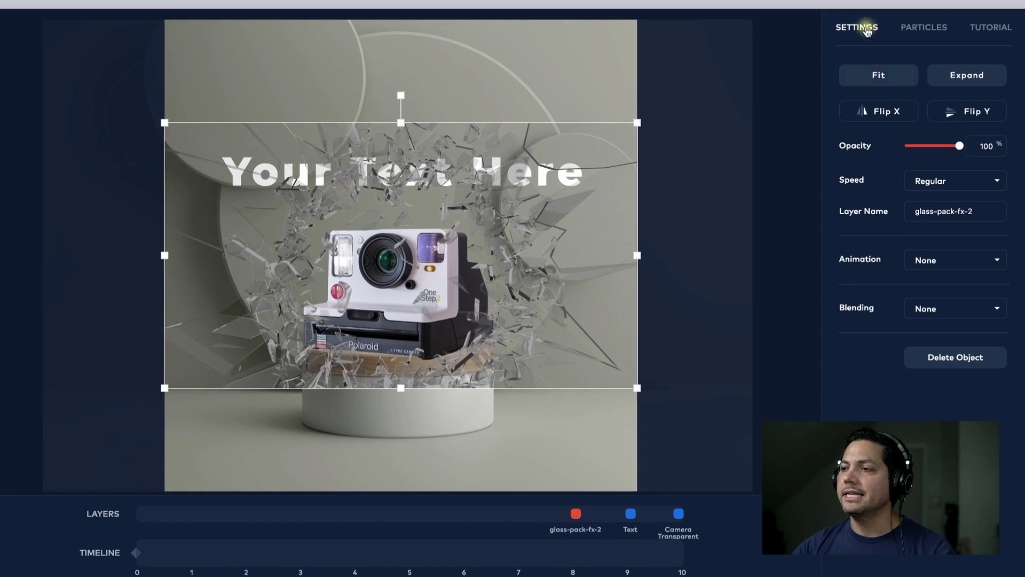
Expand the glass overlay to cover the whole square frame
left_click(878, 73)
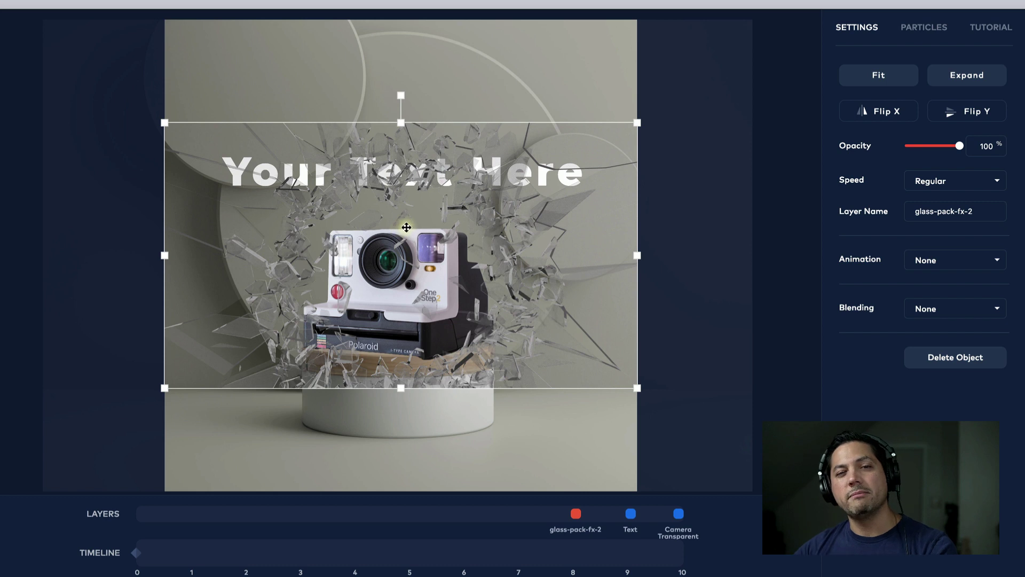
left_click(980, 77)
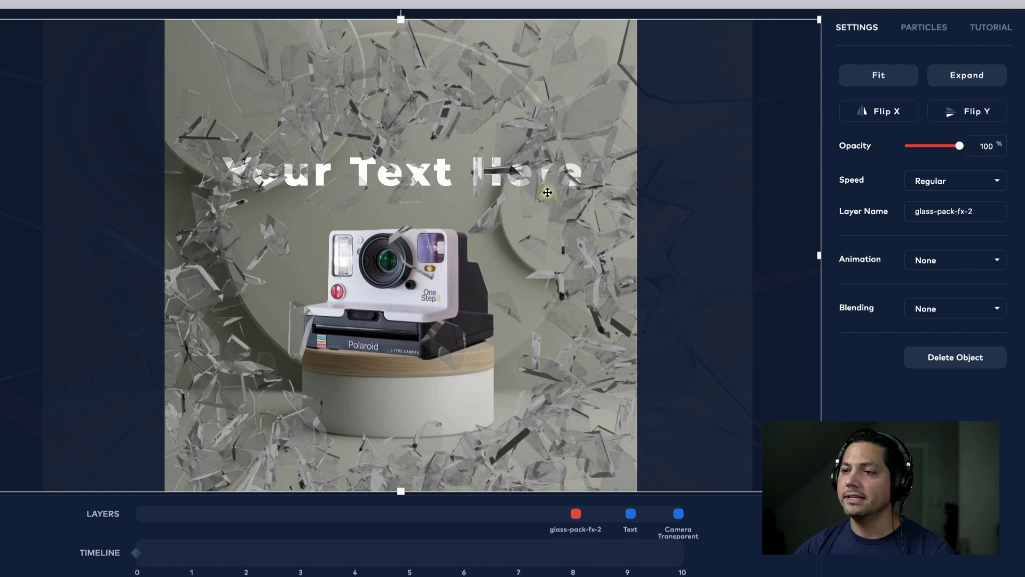
mouse_move(547, 194)
left_mouse_down()
mouse_move(574, 193)
mouse_move(559, 189)
left_mouse_up()
left_click(986, 80)
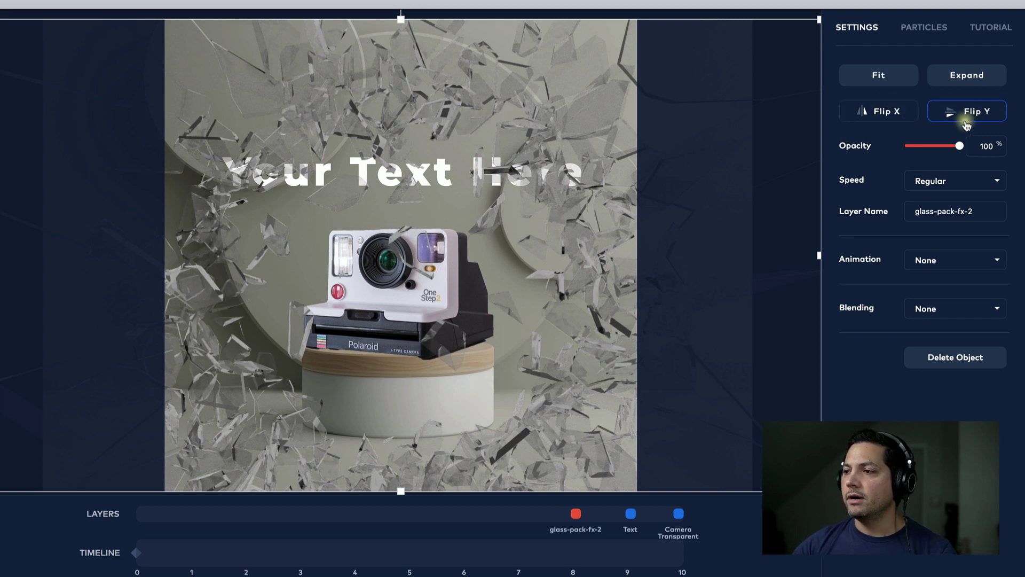
Set the glass overlay's speed to Slow, leaving Animation and Blending at None
left_click(930, 184)
left_click(932, 205)
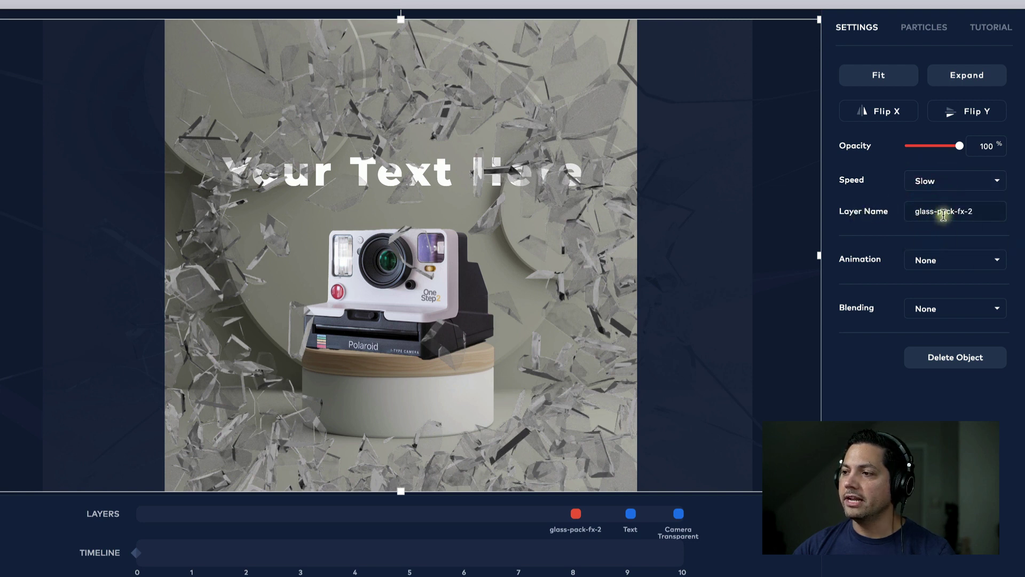
left_click(946, 259)
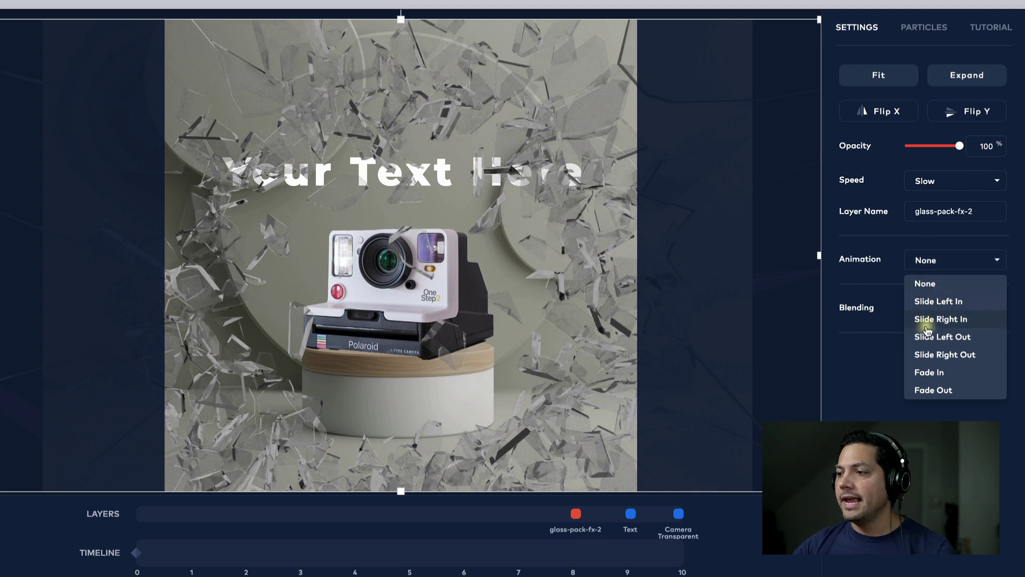
left_click(865, 367)
left_click(926, 307)
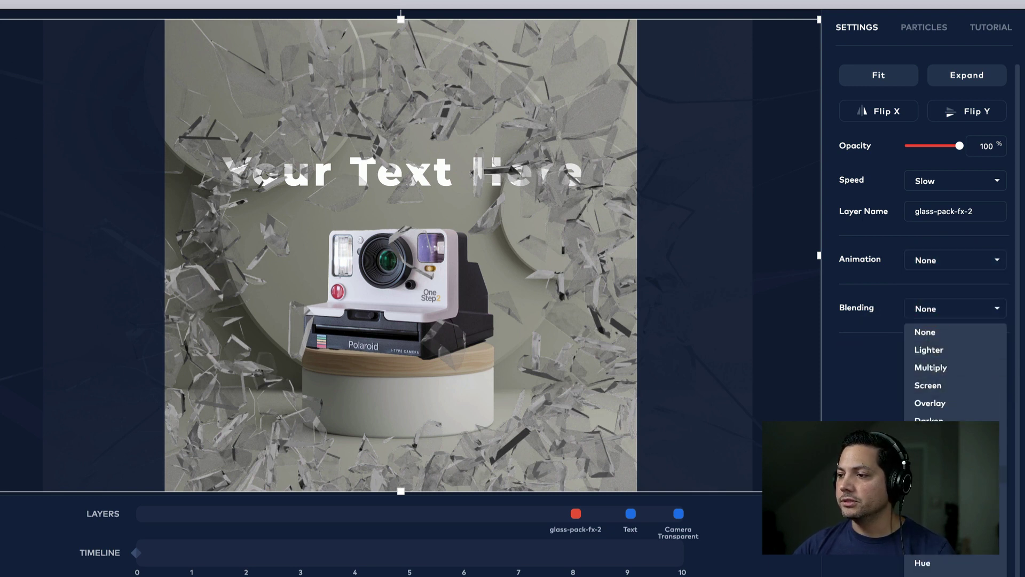
left_click(879, 383)
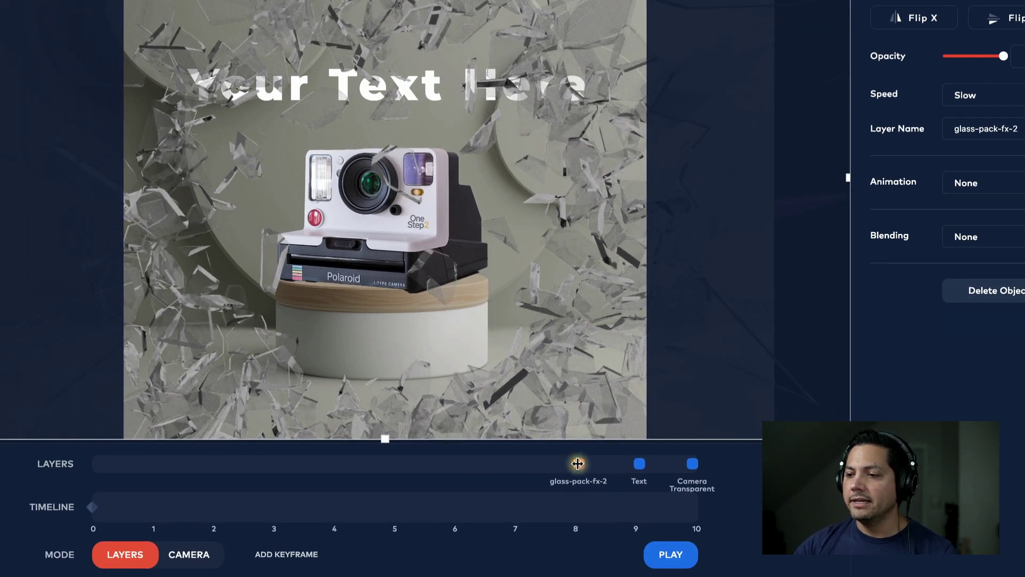
Retime the glass overlay to start near 2 s and the headline near 5 s, then preview the scene
mouse_move(578, 463)
left_mouse_down()
mouse_move(88, 453)
mouse_move(207, 464)
left_mouse_up()
left_click(641, 464)
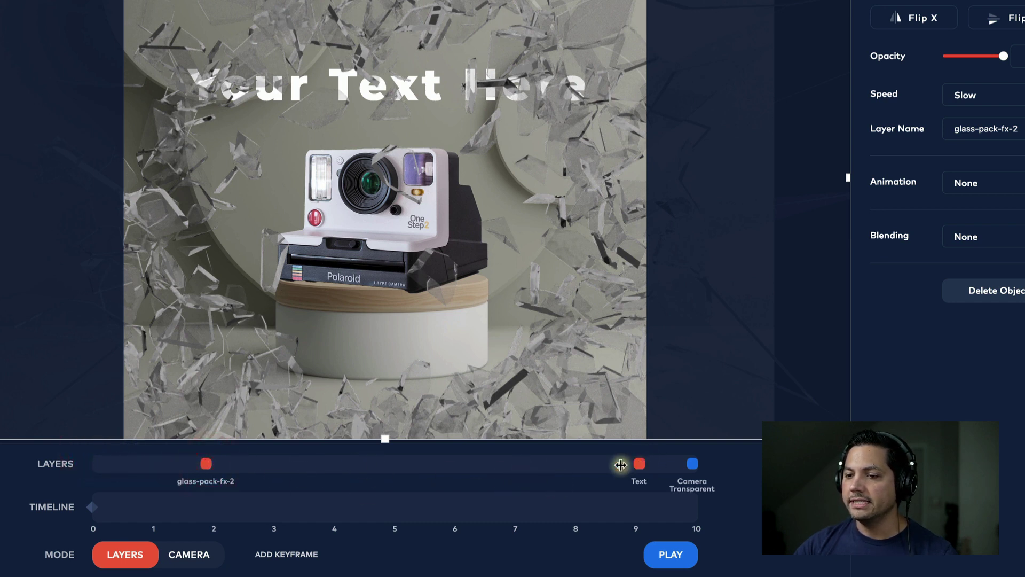
mouse_move(620, 465)
left_mouse_down()
mouse_move(406, 463)
mouse_move(420, 463)
left_mouse_up()
left_click(692, 464)
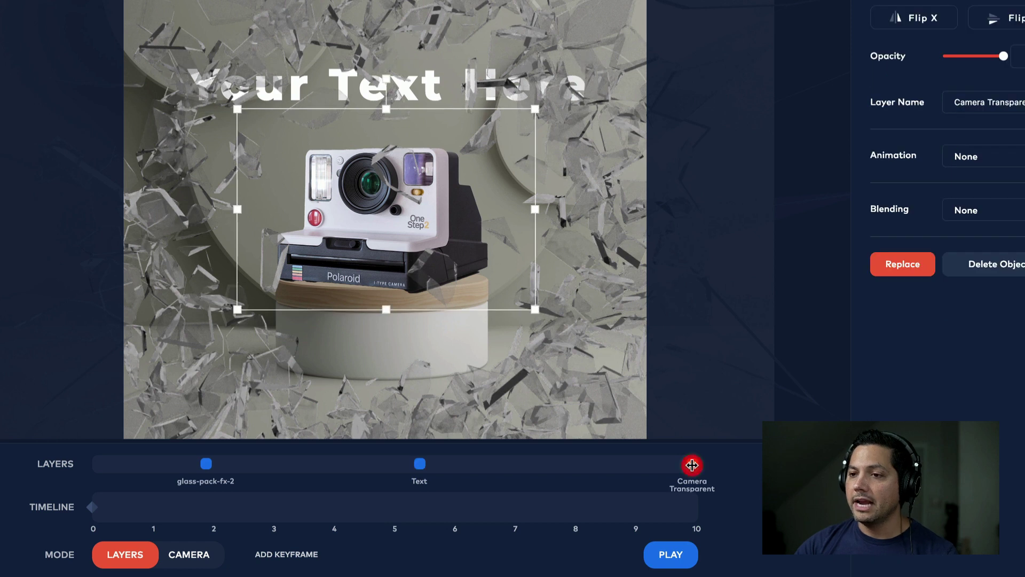
left_click(419, 464)
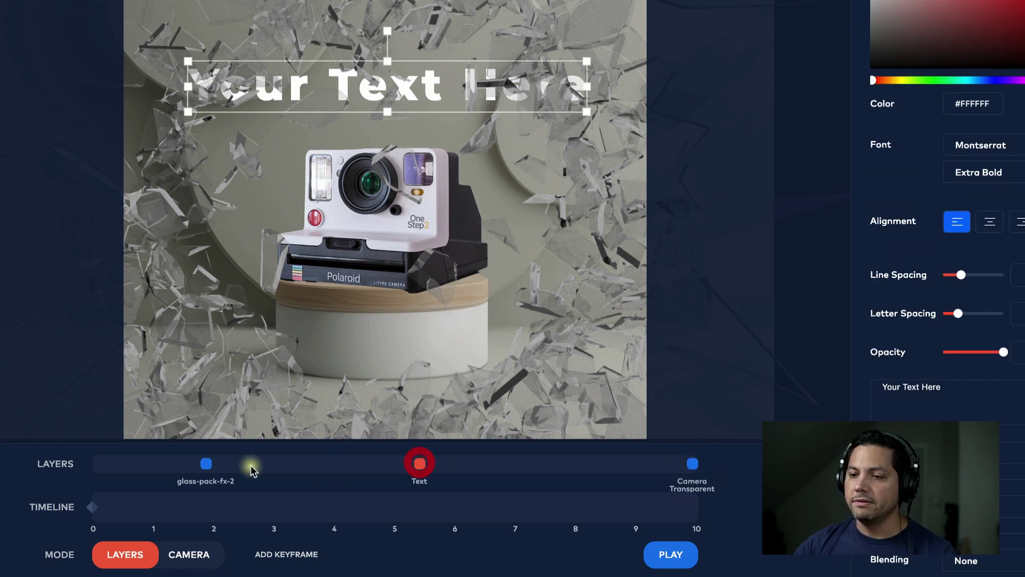
left_click(206, 464)
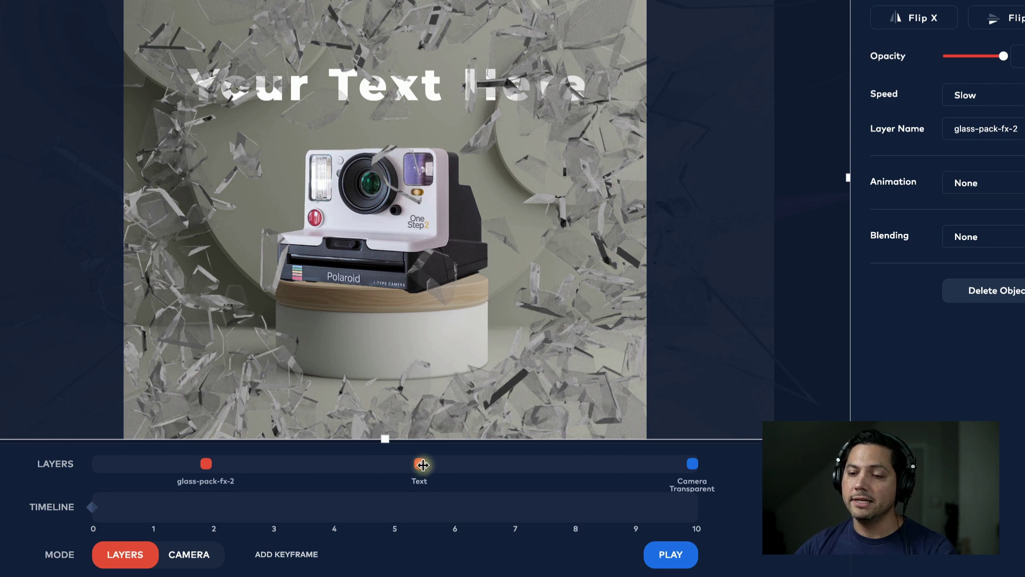
left_click_drag(417, 464, 176, 463)
left_click(211, 466)
left_click_drag(336, 473, 401, 464)
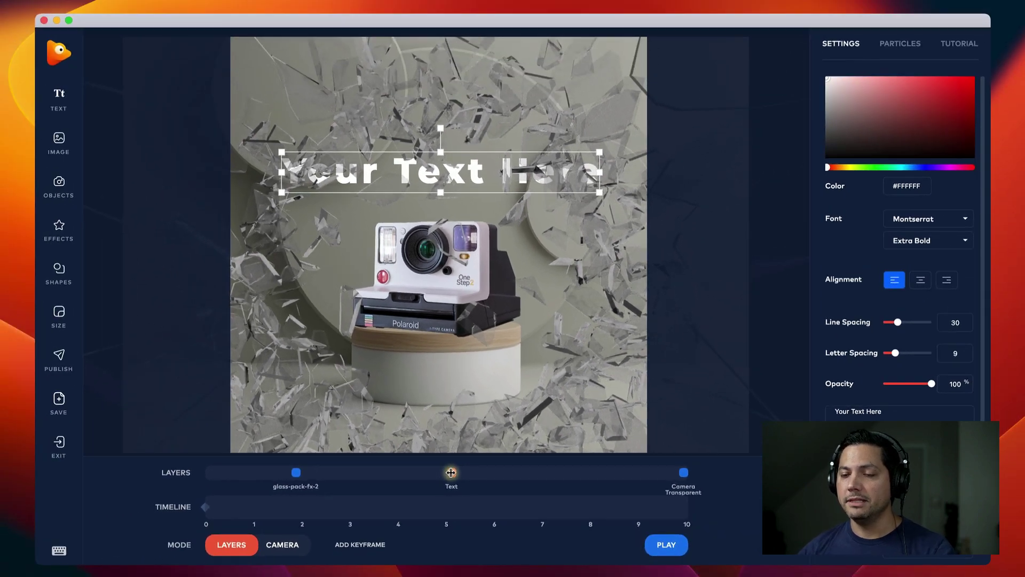
key("space")
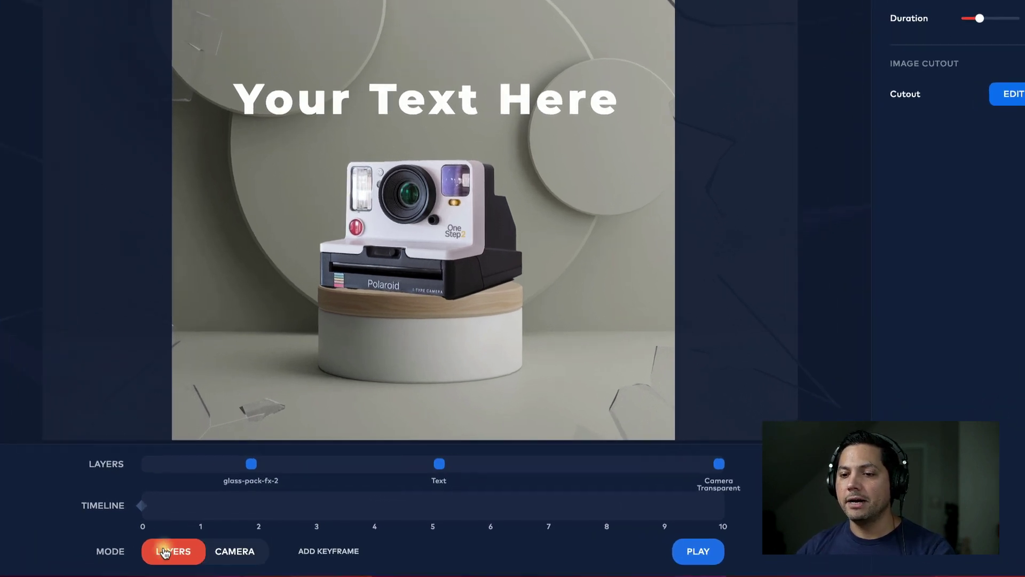
In Camera mode, keyframe 0 s and about 3.5 s, zooming to scale 4.9 at the second
left_click(232, 552)
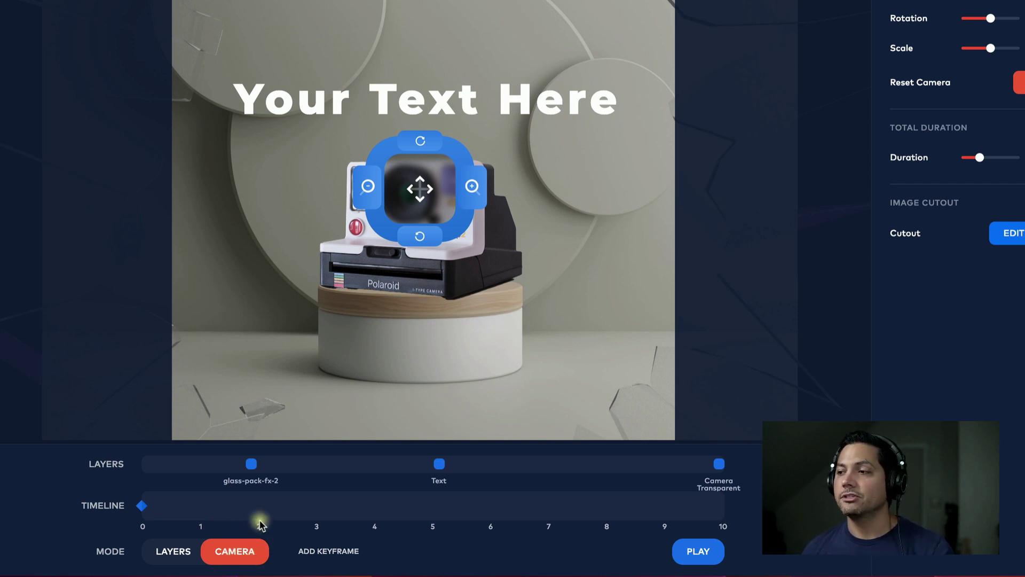
left_click(142, 506)
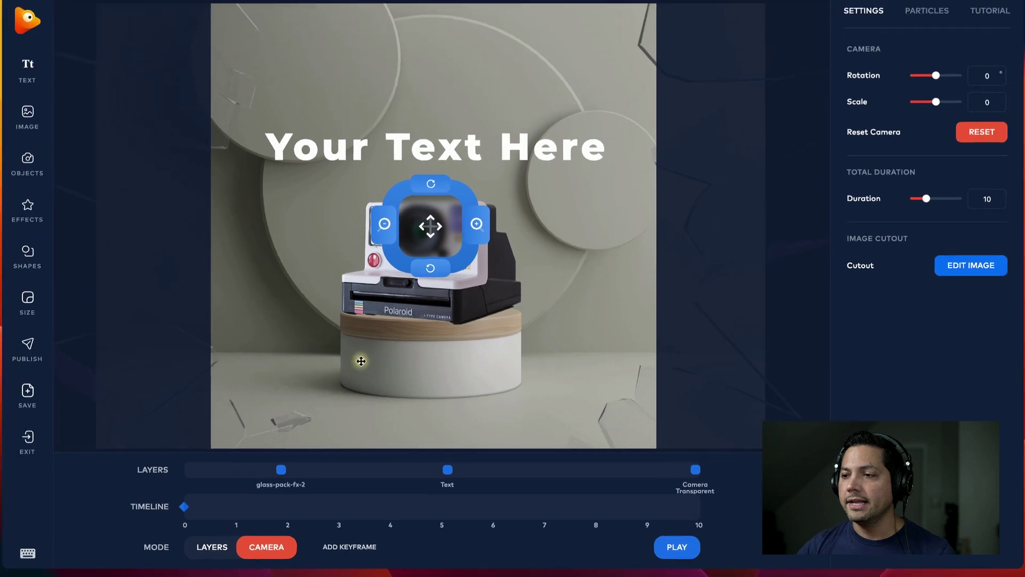
left_click(338, 552)
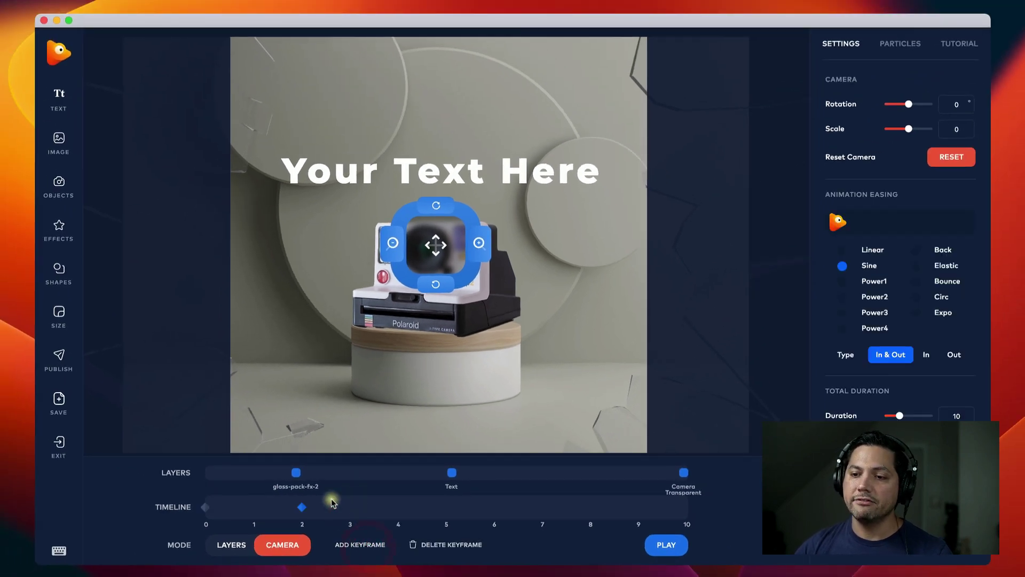
left_click_drag(303, 506, 355, 512)
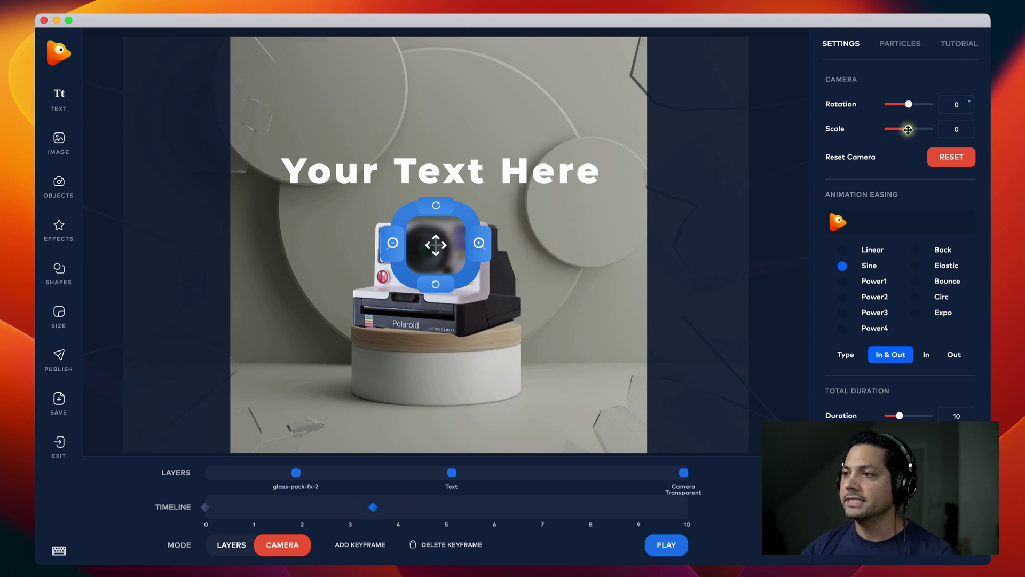
left_click_drag(908, 130, 911, 130)
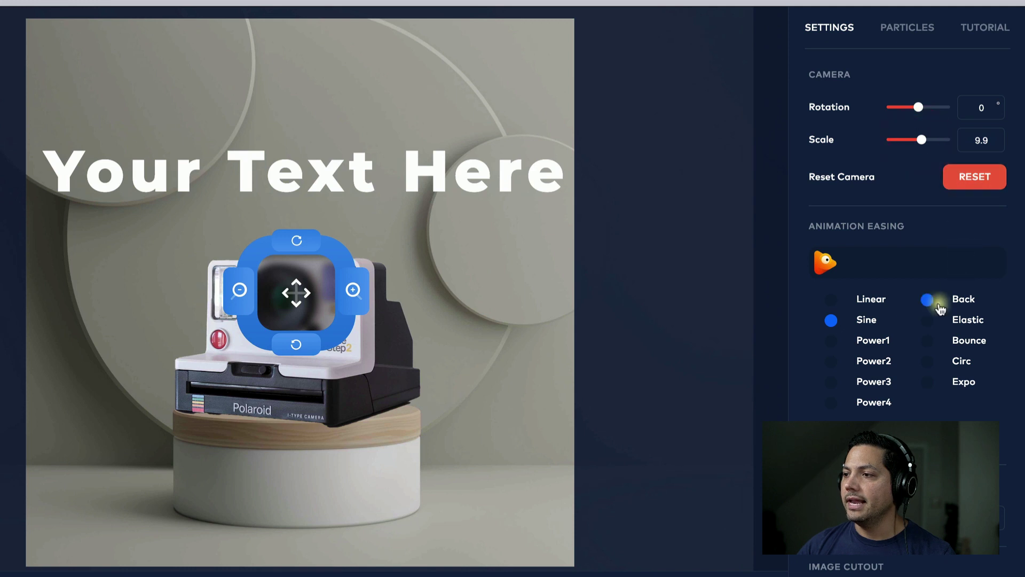
Apply Power2 easing to the 3.5-second camera keyframe at scale 9.9
left_click(833, 363)
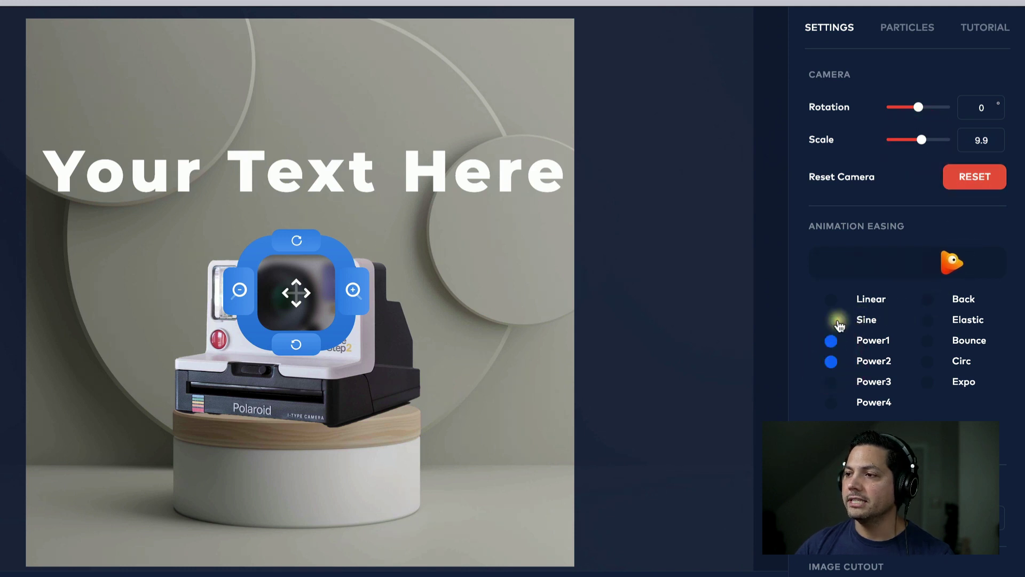
left_click(831, 320)
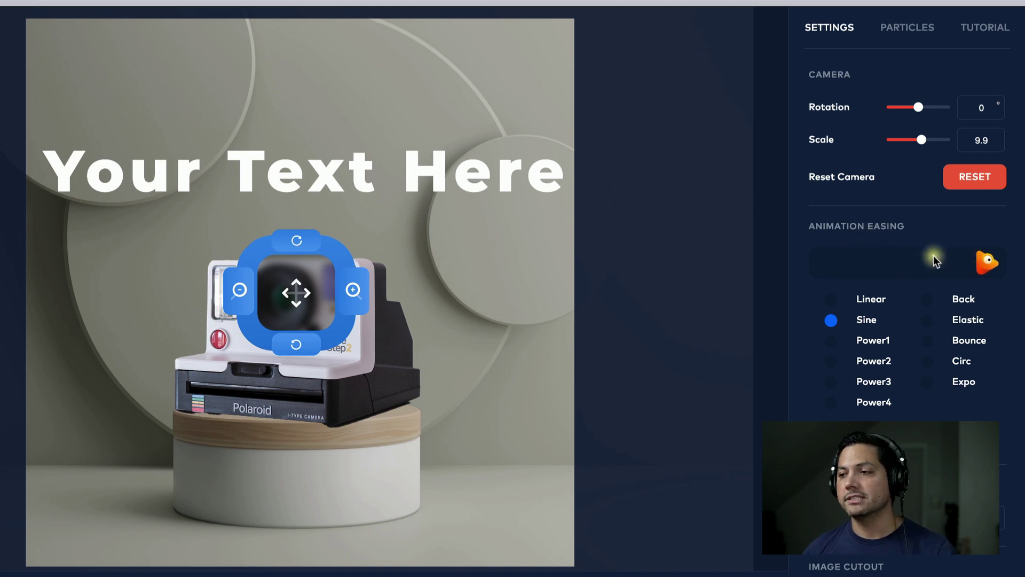
left_click(833, 362)
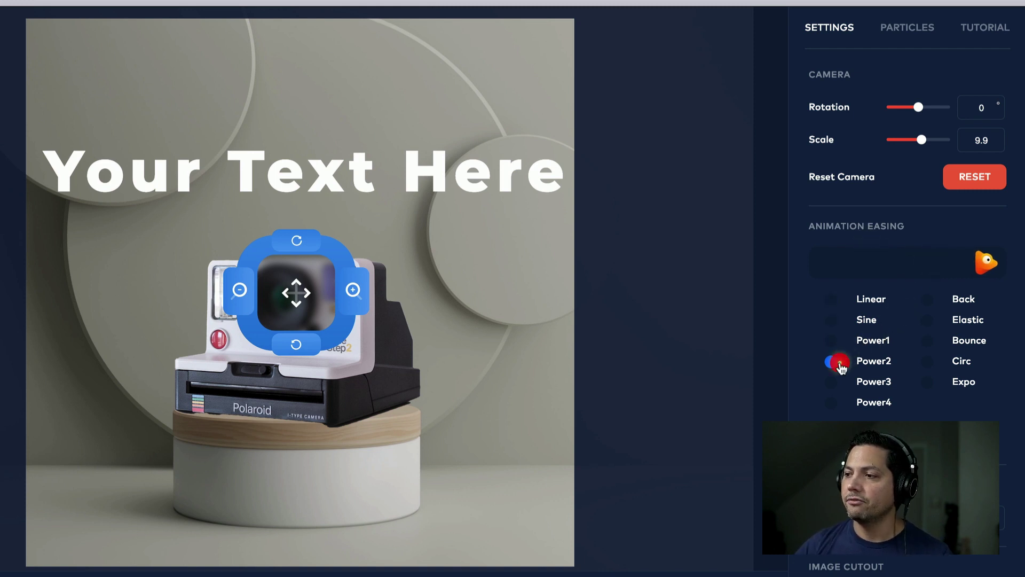
scroll(841, 368, "down", 3)
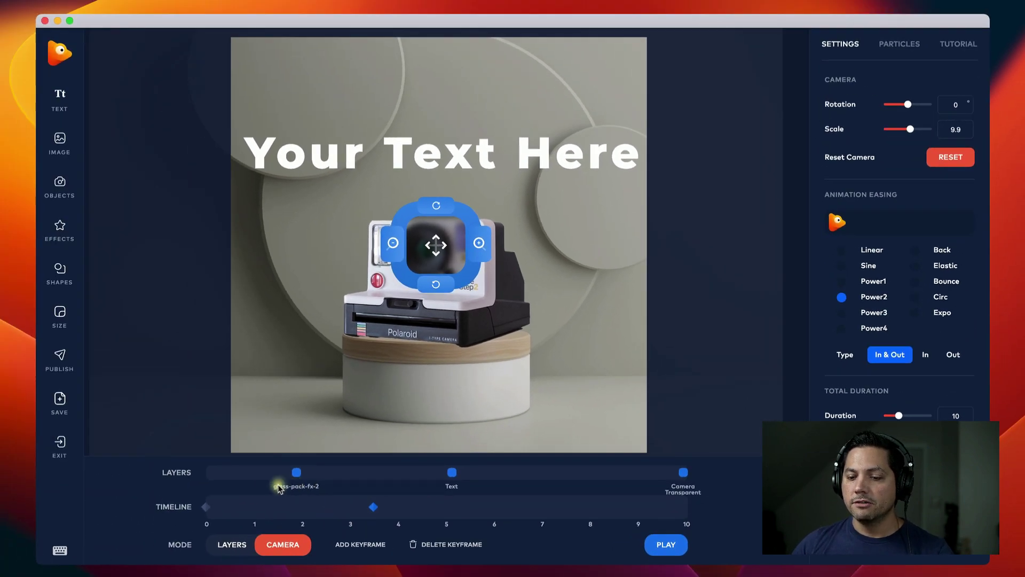
Preview the zoom, then add a third camera keyframe around 5.7 seconds
key("space")
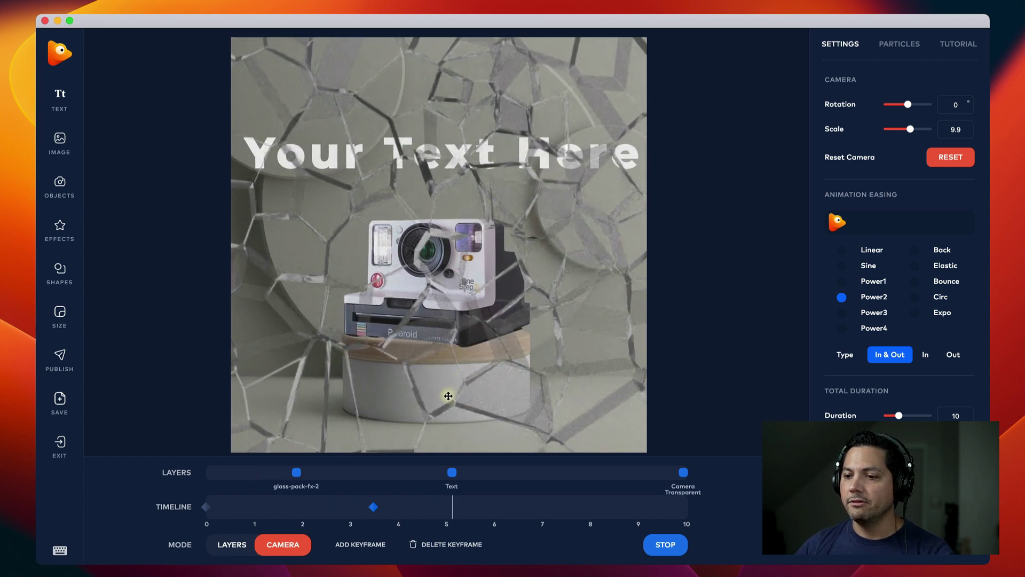
key("space")
left_click(452, 489)
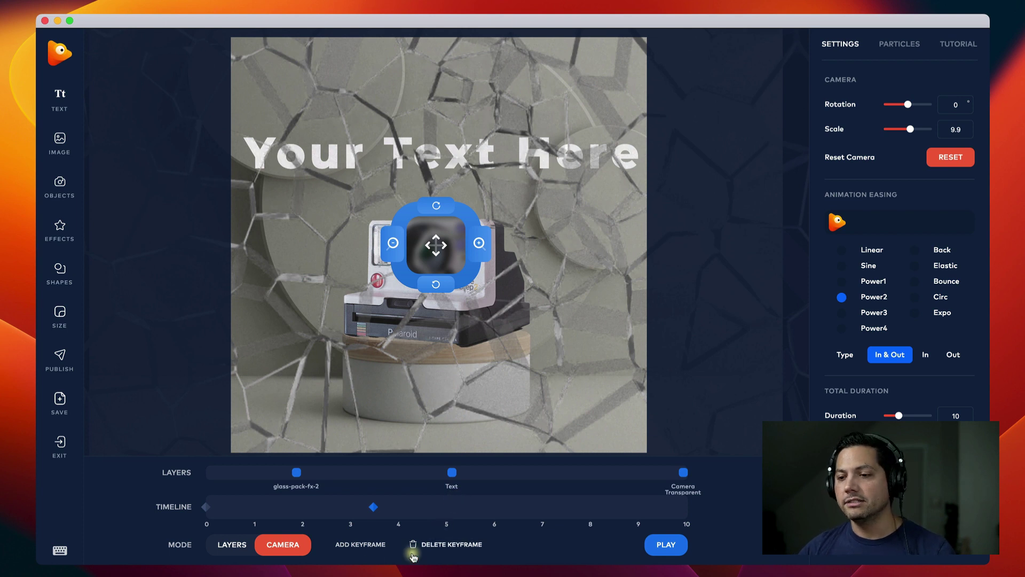
left_click(345, 545)
left_click(466, 508)
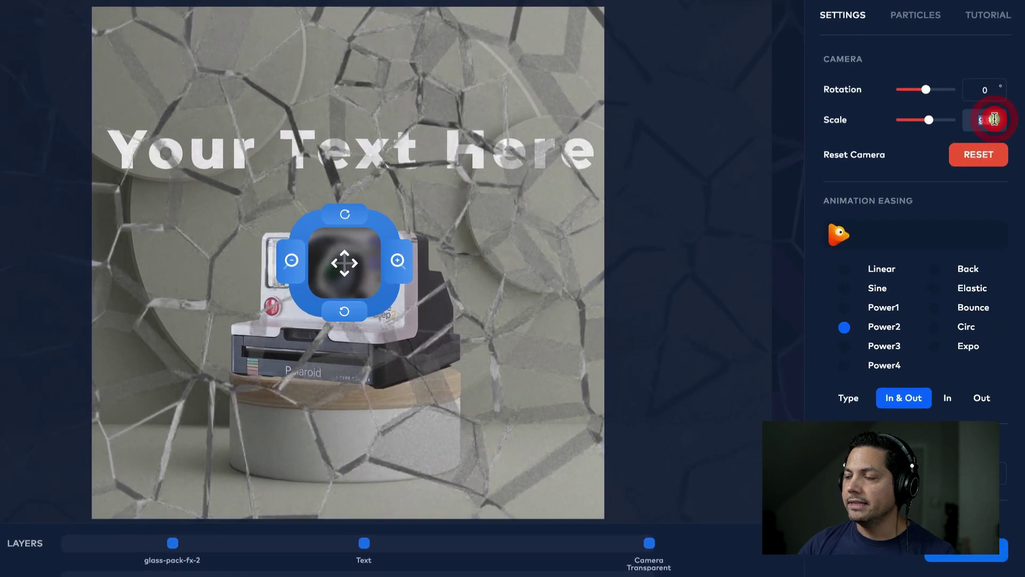
Set this keyframe's camera scale to 8.8 with Sine easing
type("8.8")
key("Return")
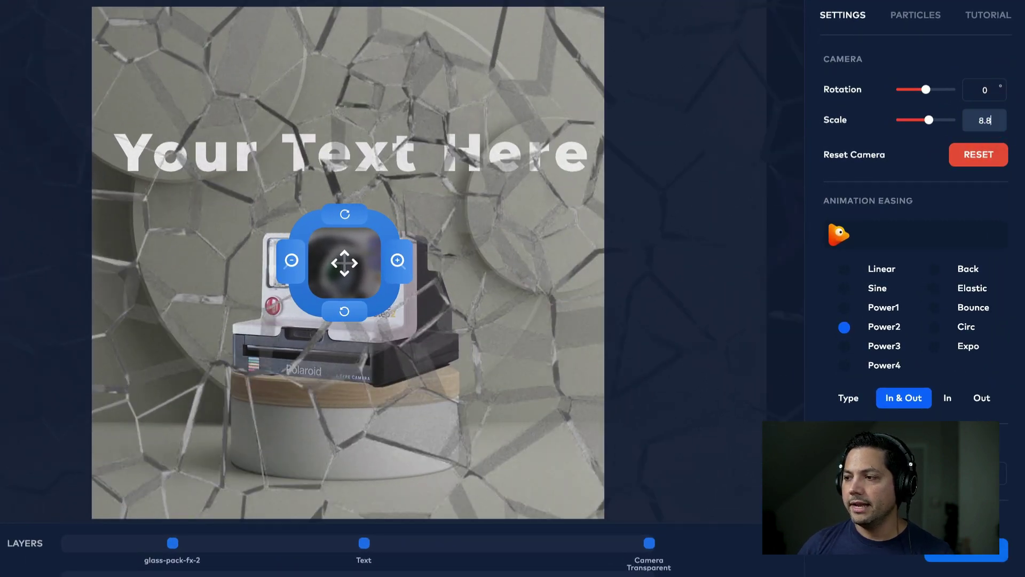
left_click(845, 288)
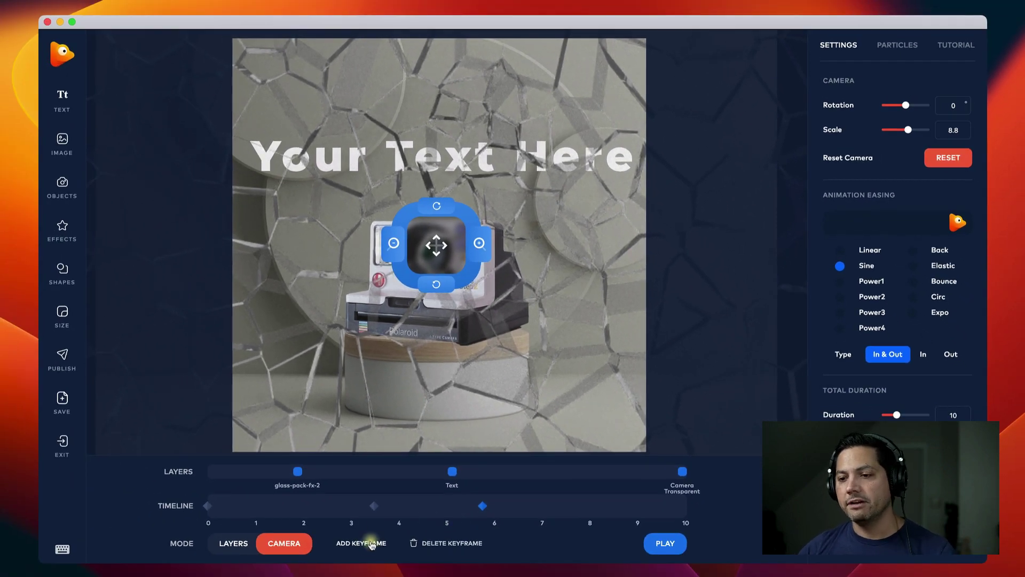
Add a fourth camera keyframe at 10 s with scale 0 and Power2 Out easing
left_click(355, 545)
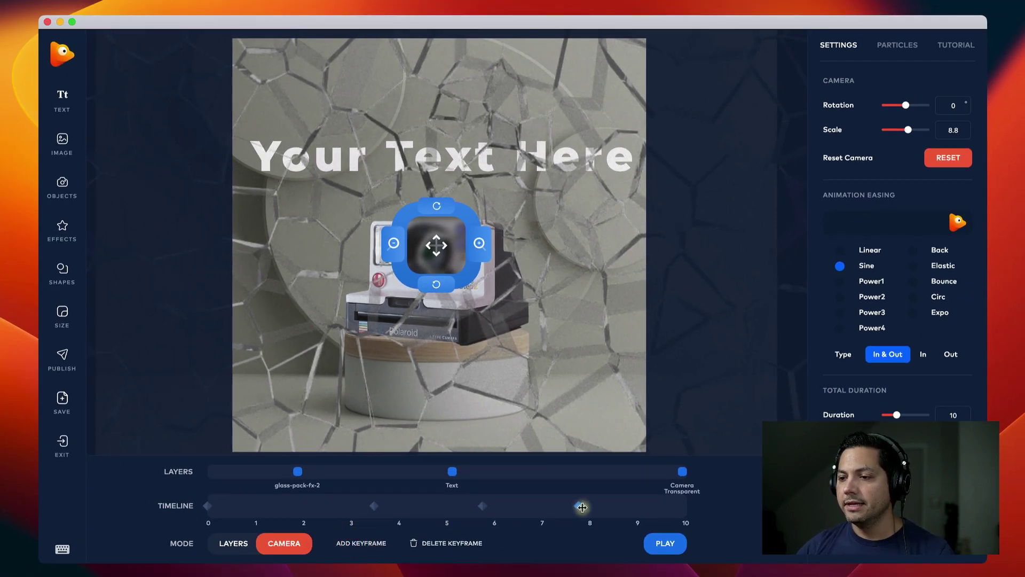
left_click_drag(581, 506, 692, 506)
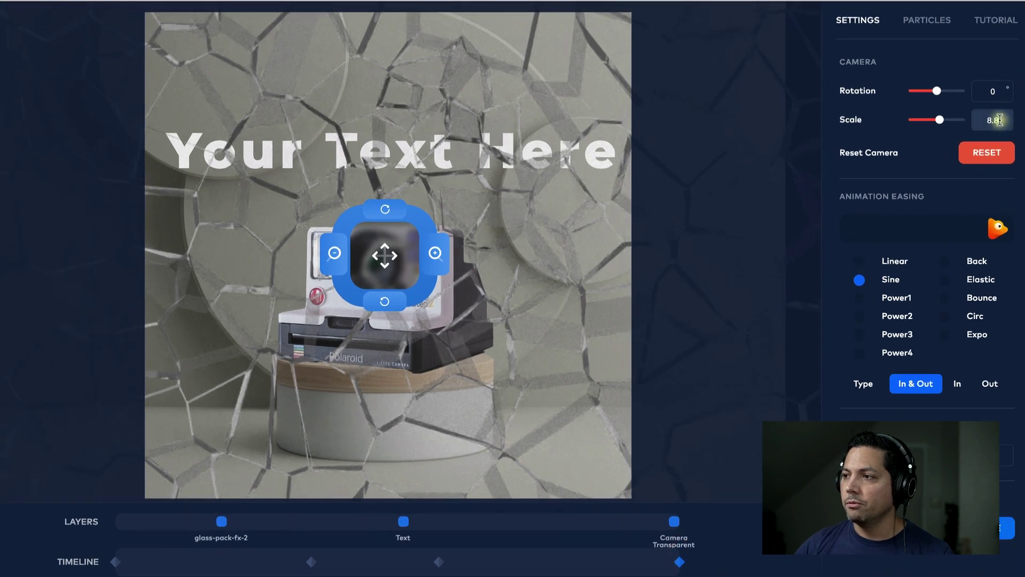
left_click(999, 120)
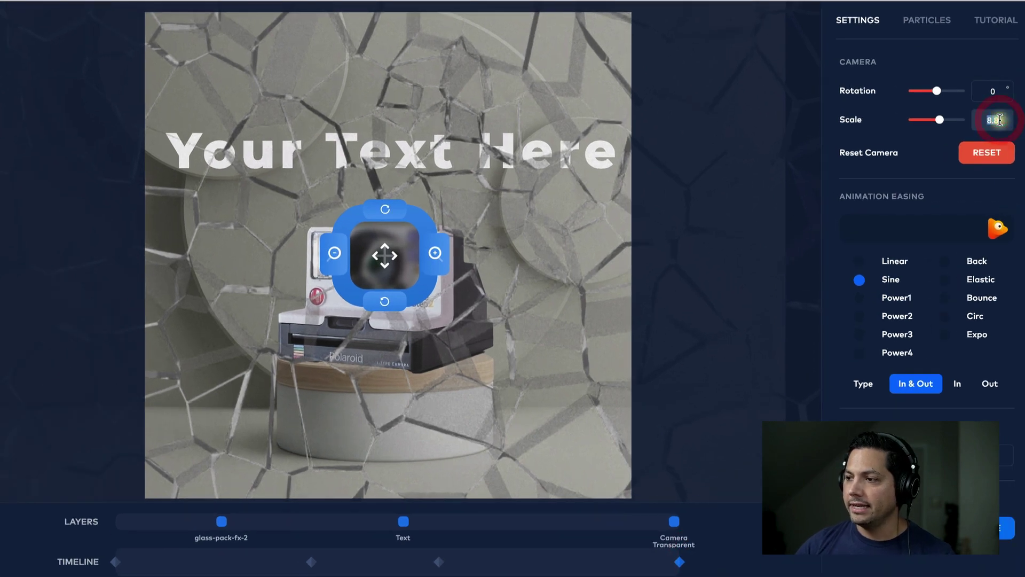
type("0")
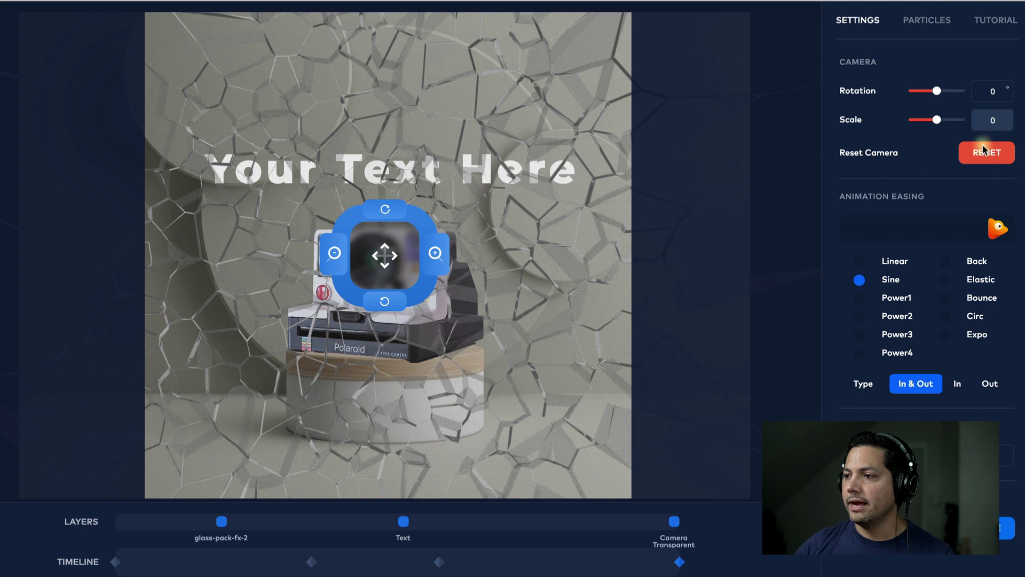
left_click(861, 318)
left_click(989, 384)
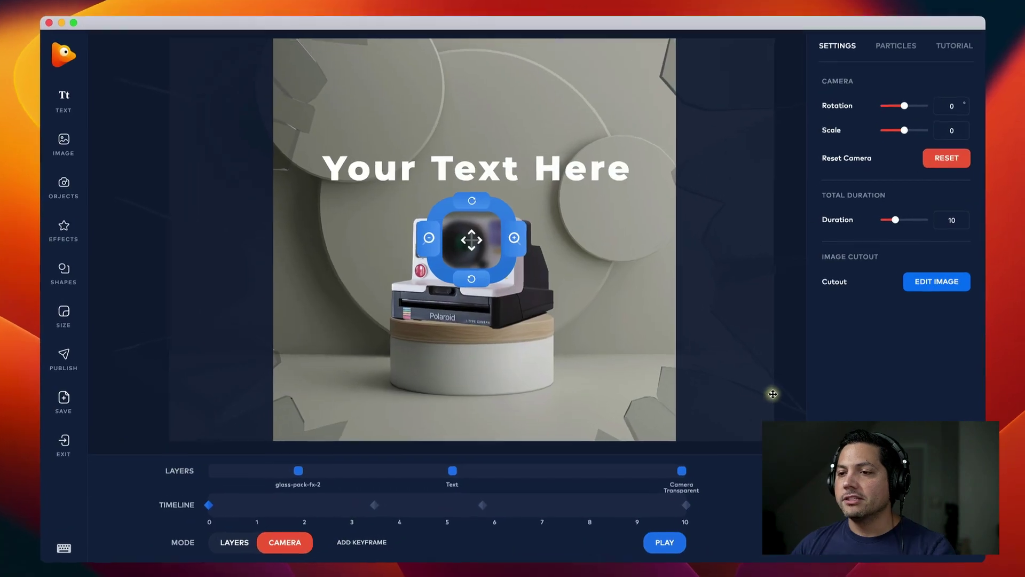
Preview the camera zoom and glass-shatter animation, then switch the mode back to Layers
key("space")
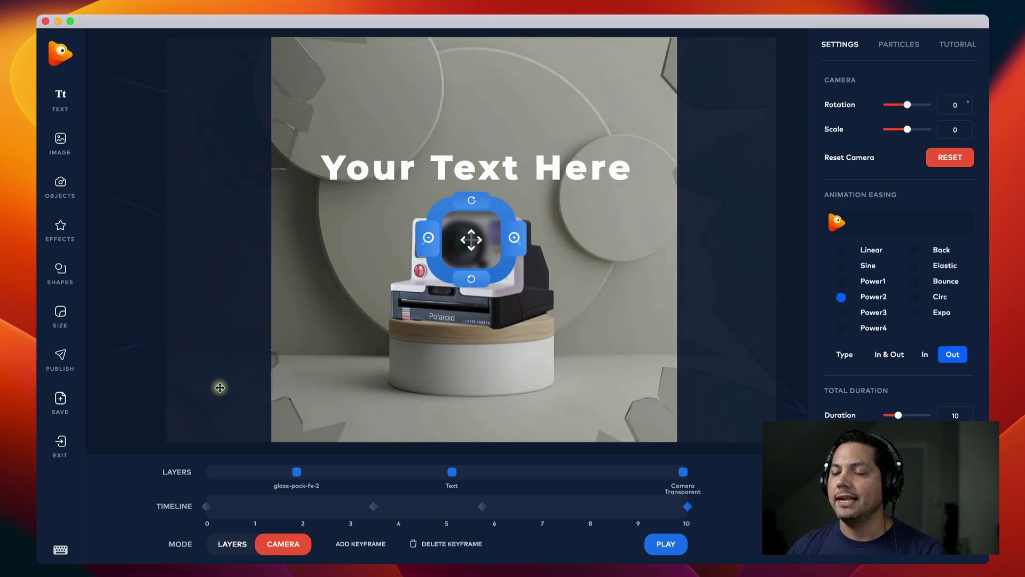
left_click(235, 543)
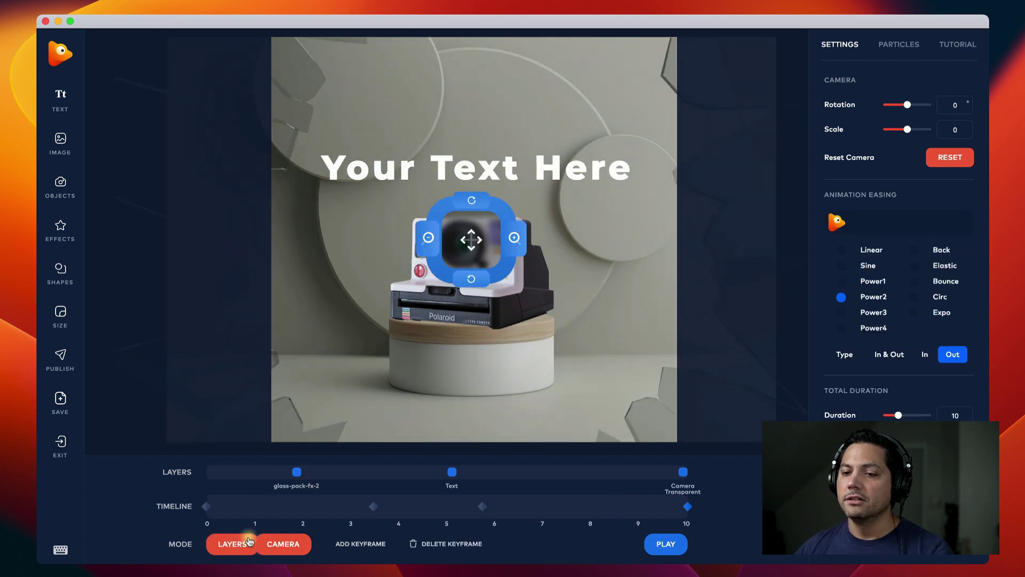